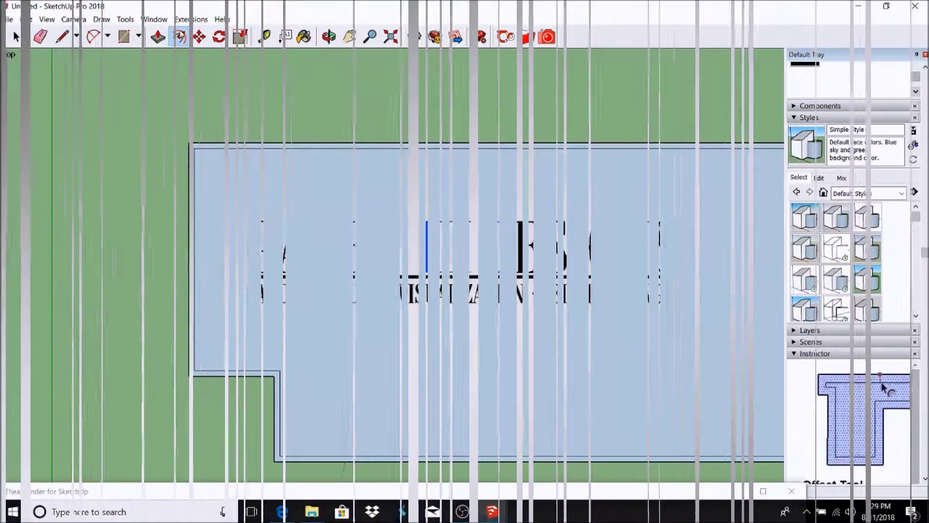
Set up an interior Right standard view toward the back wall and save it as Scene 1.
scroll(17, 286, "down", 3)
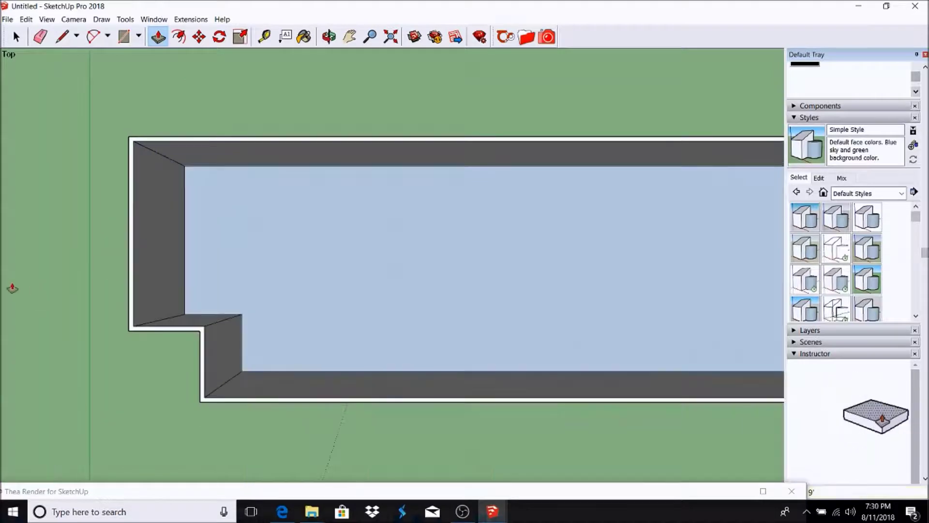
middle_click_drag(17, 286, 403, 226)
left_click(73, 18)
left_click(249, 112)
scroll(365, 213, "up", 2)
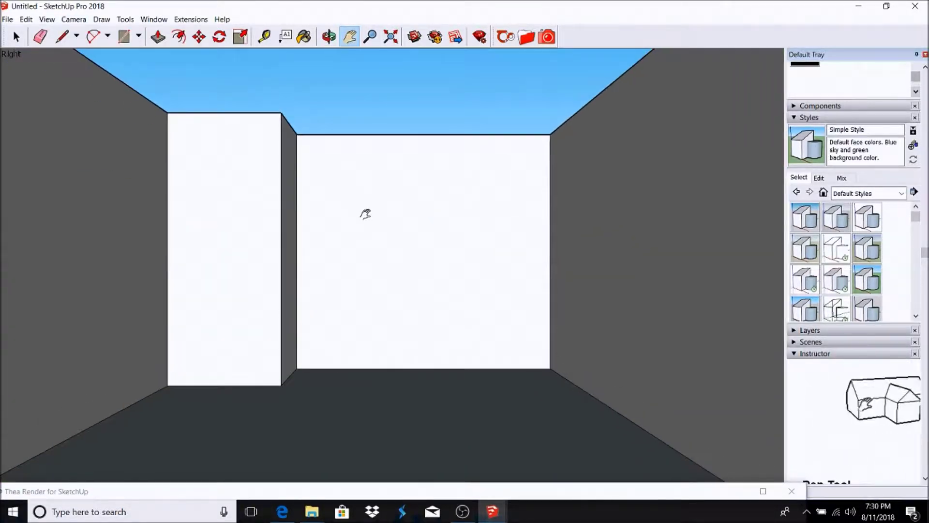
left_click(25, 19)
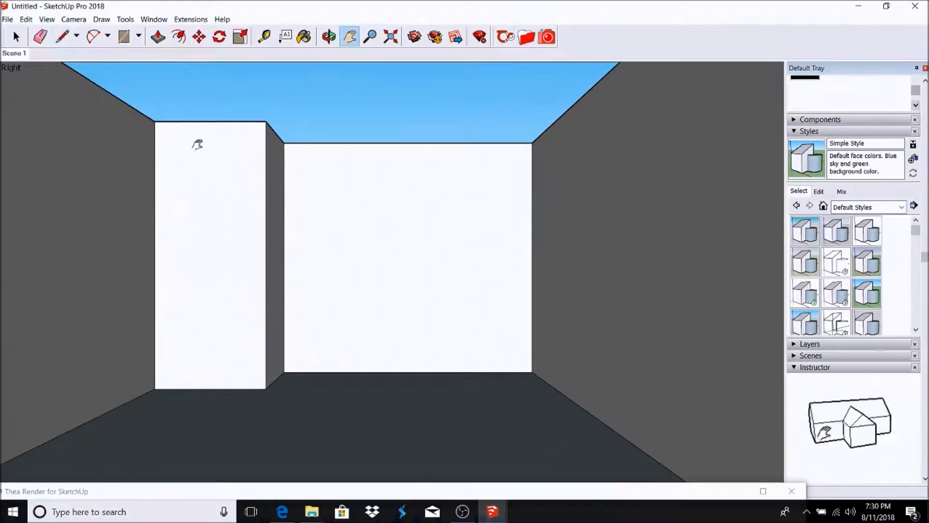
key("l")
key("t")
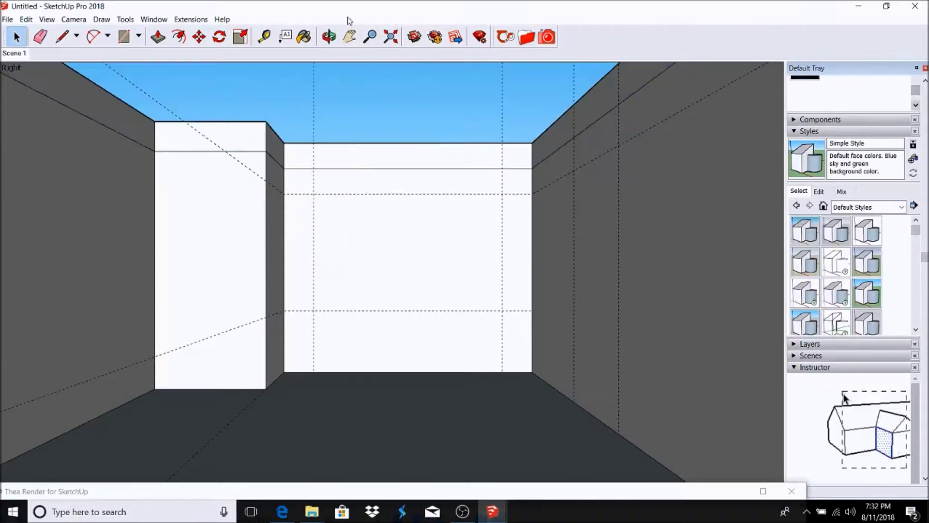
Draw a rectangle in the near-left corner and erase its stray edges.
key("r")
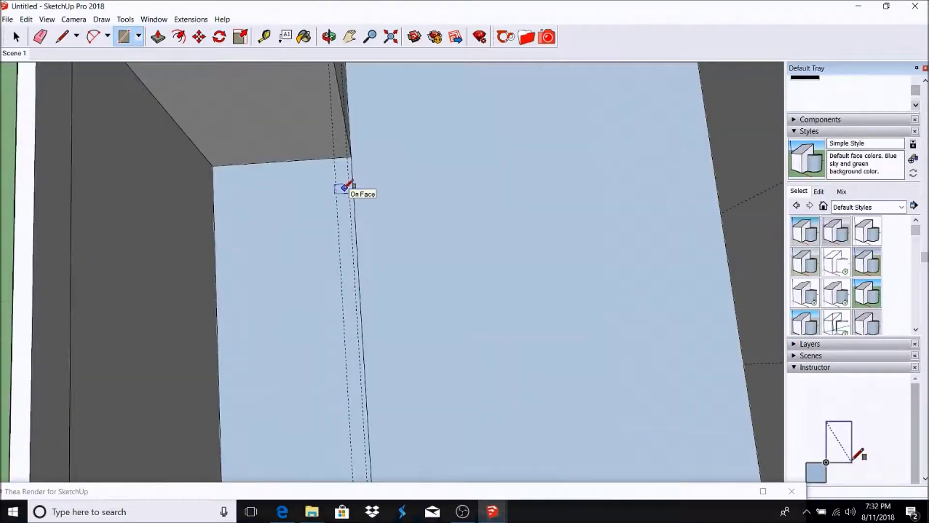
scroll(250, 216, "down", 5)
scroll(213, 193, "up", 5)
scroll(207, 209, "down", 3)
left_click(343, 127)
scroll(315, 121, "up", 3)
key("l")
key("e")
key("l")
scroll(214, 349, "up", 3)
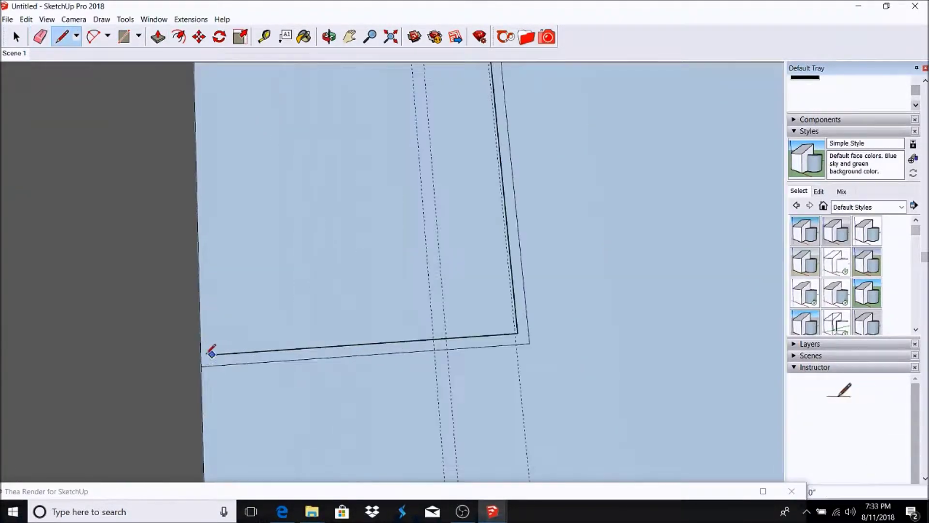
scroll(214, 348, "down", 3)
Push/pull the rectangle up into a low block.
key("p")
scroll(434, 95, "up", 1)
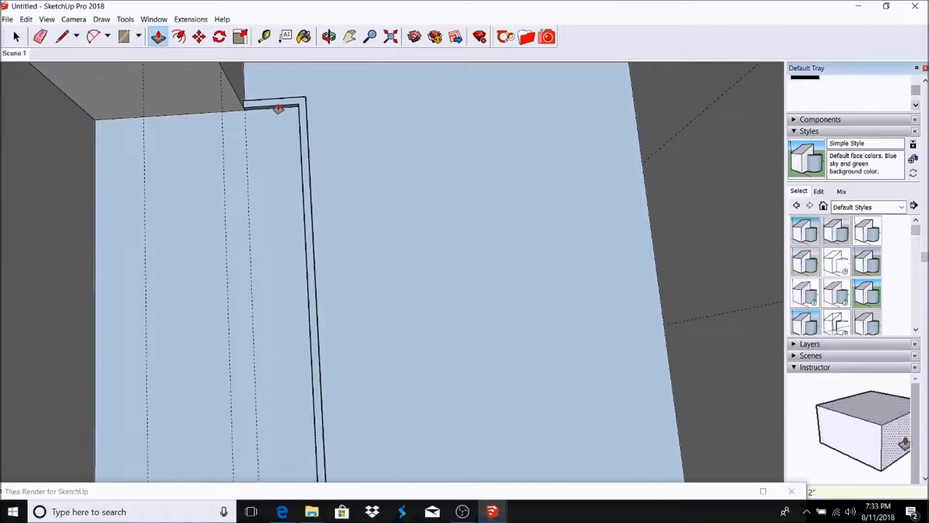
scroll(294, 118, "up", 2)
scroll(311, 179, "down", 4)
scroll(310, 179, "down", 3)
left_click(228, 270)
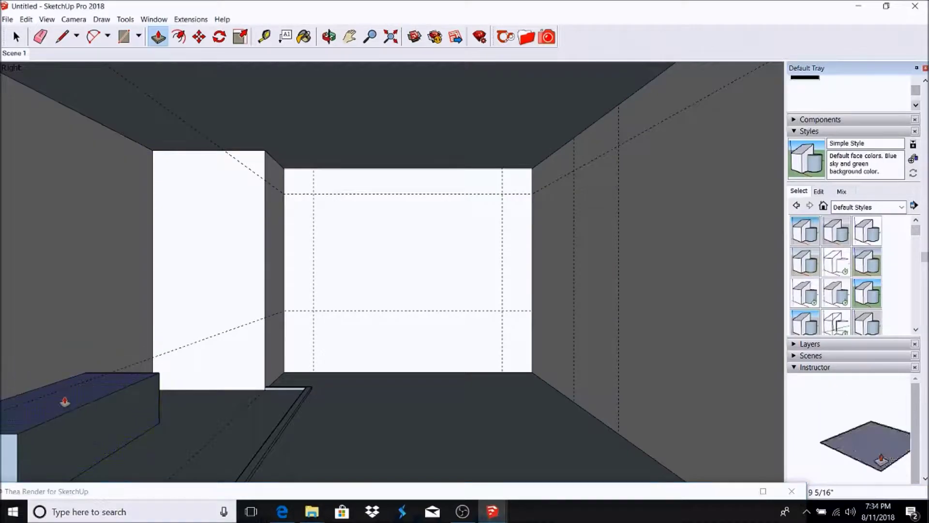
scroll(322, 205, "up", 1)
key("t")
scroll(264, 208, "up", 3)
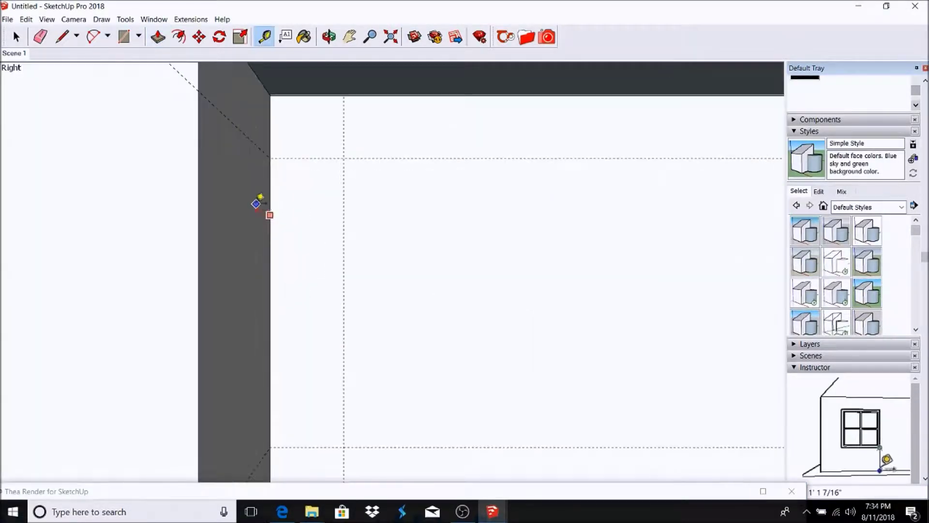
Cut a window opening through the back wall between the guide lines.
key("r")
scroll(202, 152, "down", 3)
left_click(311, 155)
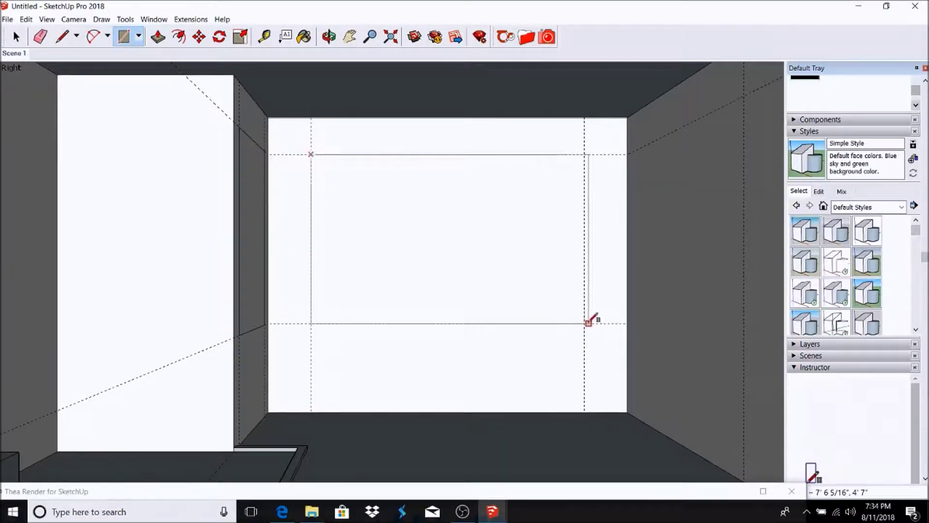
left_click(586, 325)
key("p")
double_click(306, 183)
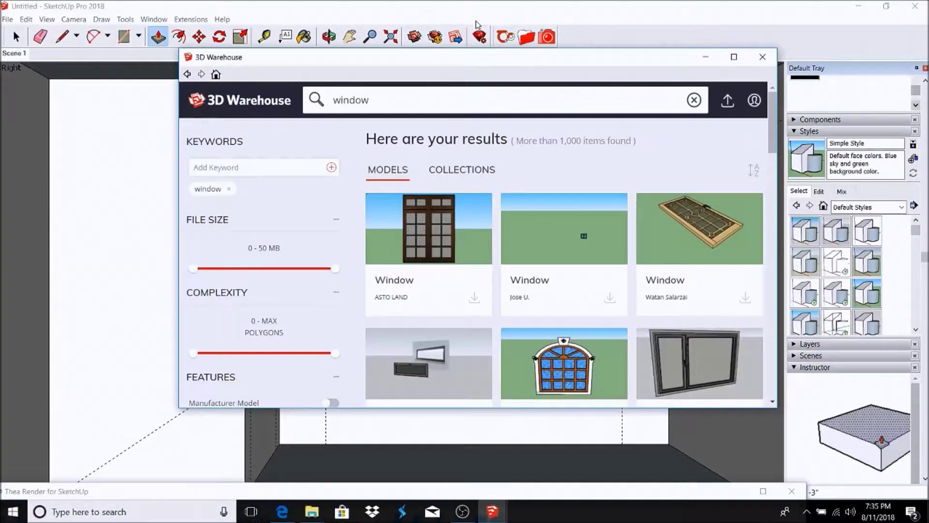
scroll(532, 281, "down", 5)
scroll(586, 319, "down", 5)
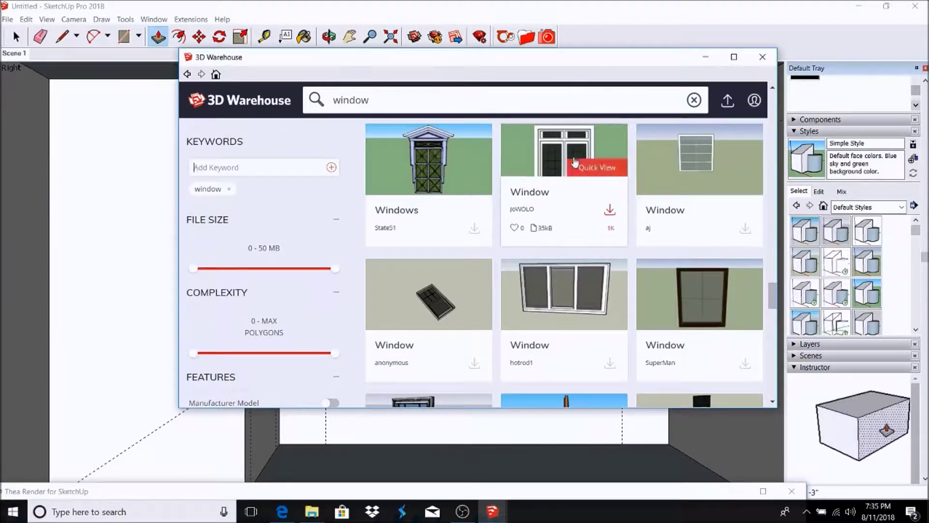
Load a window model from 3D Warehouse into the room and resize it.
left_click(574, 162)
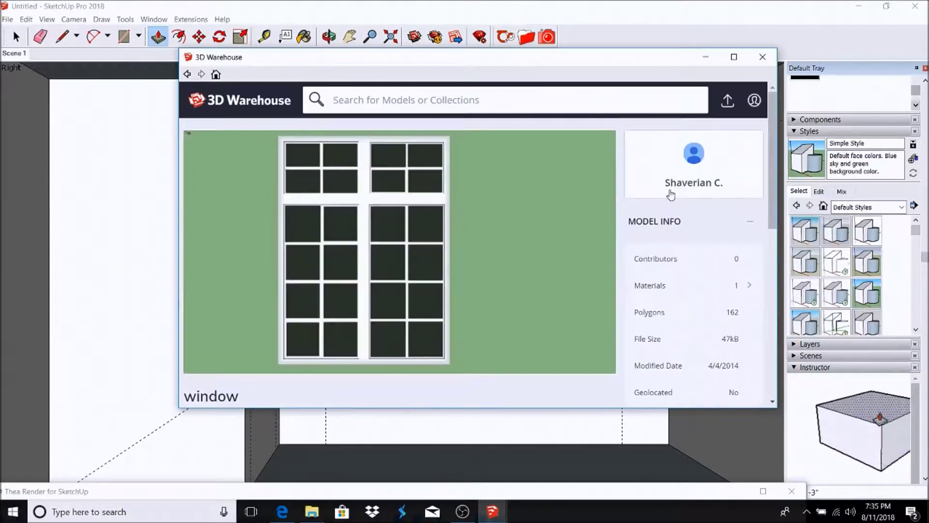
left_click(595, 245)
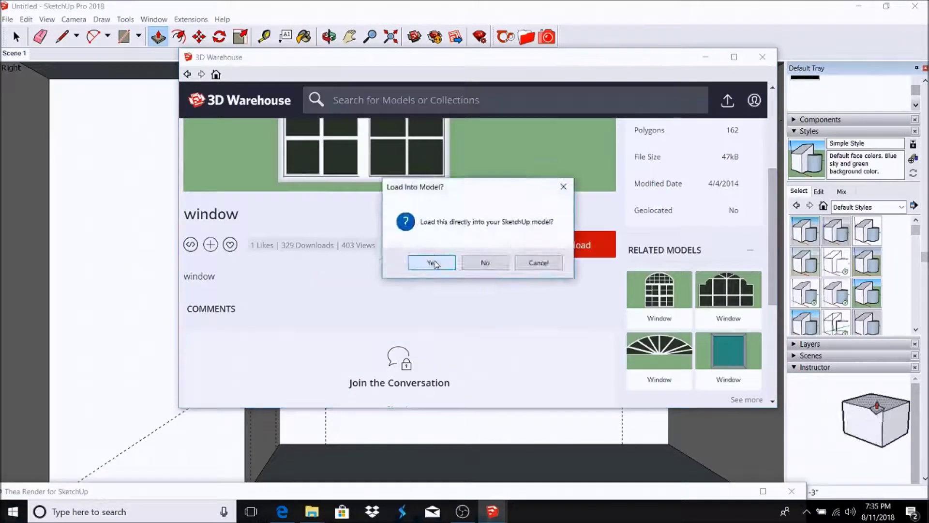
left_click(434, 264)
key("s")
scroll(518, 198, "down", 3)
scroll(518, 197, "up", 6)
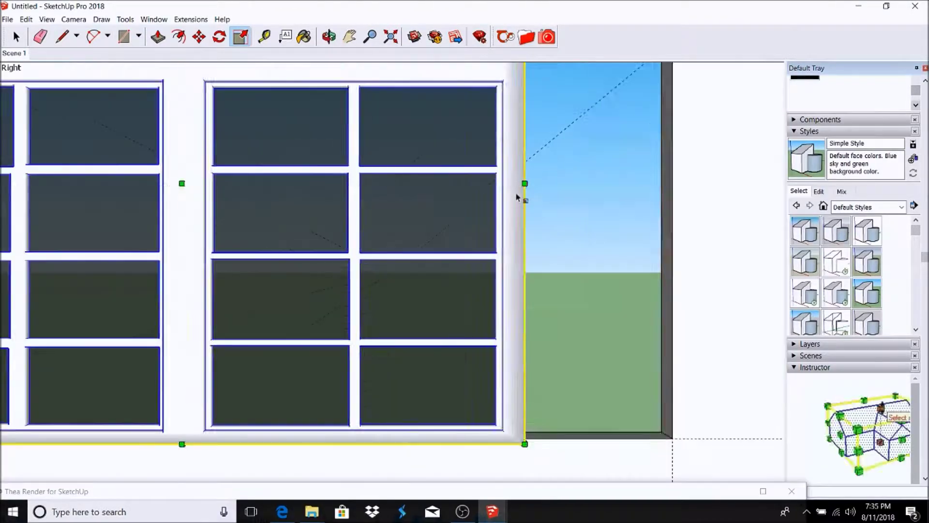
scroll(705, 266, "down", 2)
scroll(666, 269, "down", 5)
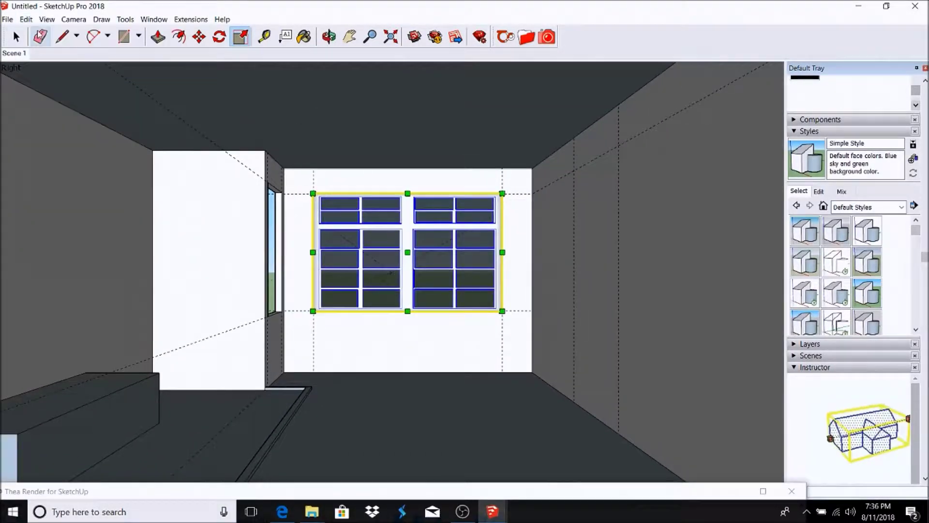
Move and rotate a window onto the left wall, then return to Scene 1.
key("m")
scroll(408, 251, "up", 3)
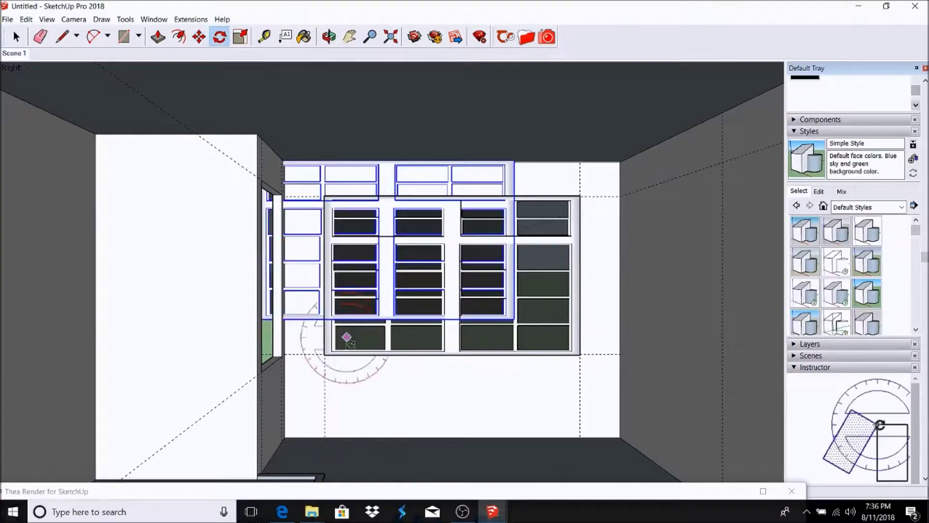
left_click(347, 337)
scroll(346, 337, "down", 3)
scroll(300, 233, "up", 4)
scroll(301, 235, "down", 4)
key("s")
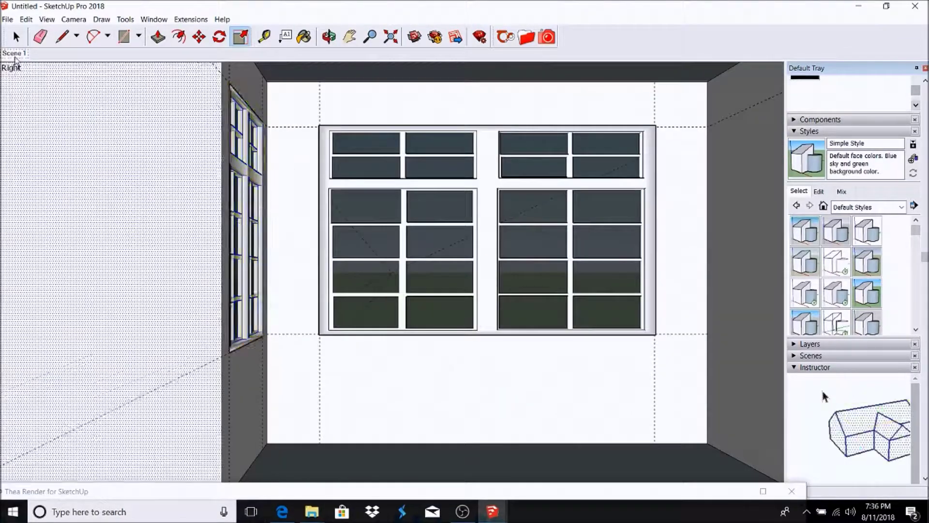
left_click(14, 59)
left_click(508, 259)
Scale the back-wall window to 0.5 and paste a copy beside it.
scroll(507, 233, "up", 3)
scroll(506, 232, "down", 3)
left_click(374, 155)
left_click(26, 18)
left_click(42, 68)
key("space")
Load a double-sink vanity from a 3D Warehouse 'vanity' search and place it by the right wall.
left_click(7, 19)
left_click(414, 36)
left_click(342, 91)
type("vanity")
key("Return")
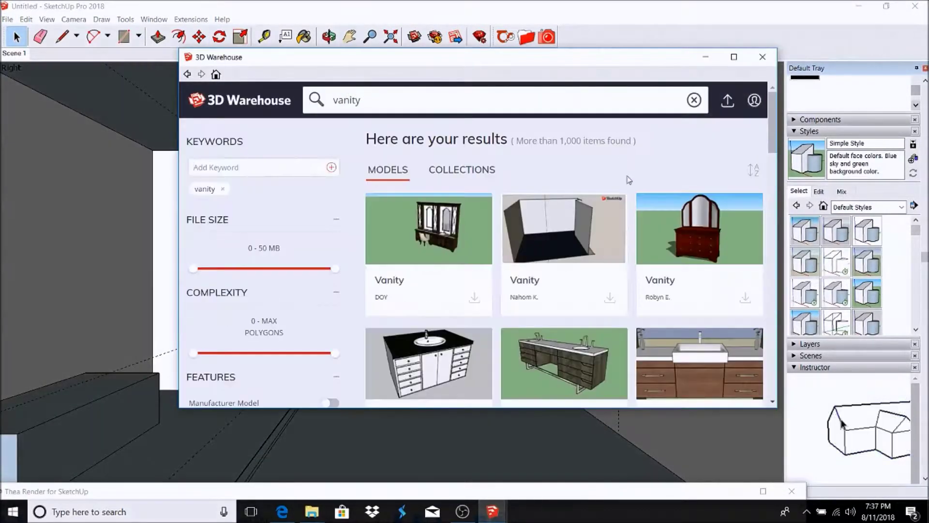
scroll(623, 194, "down", 3)
left_click(564, 184)
scroll(484, 242, "down", 3)
left_click(581, 243)
left_click(428, 262)
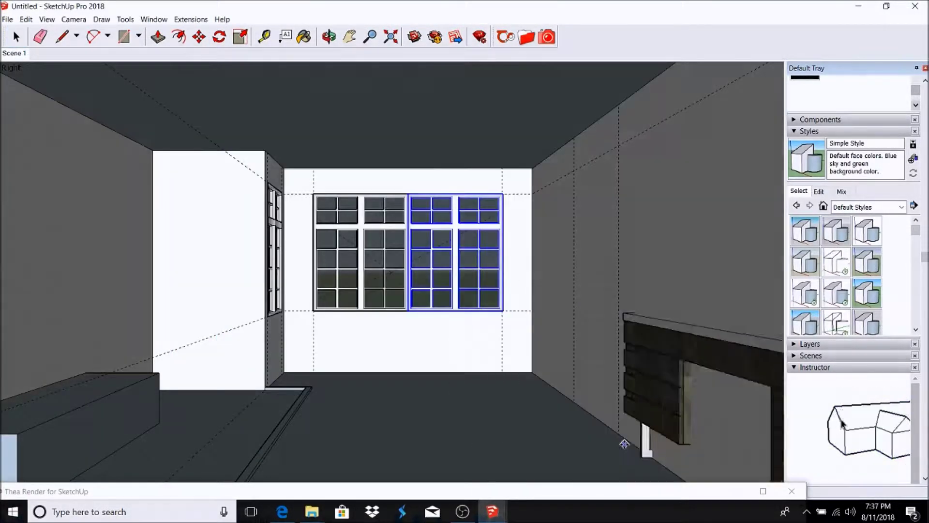
left_click(564, 457)
Reopen 3D Warehouse to look for a door.
scroll(362, 323, "up", 3)
scroll(361, 323, "down", 3)
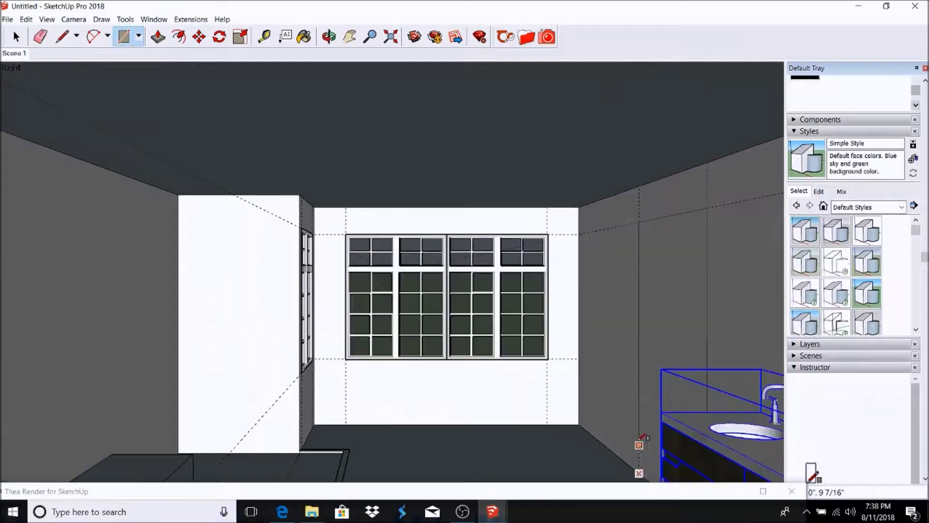
left_click(7, 19)
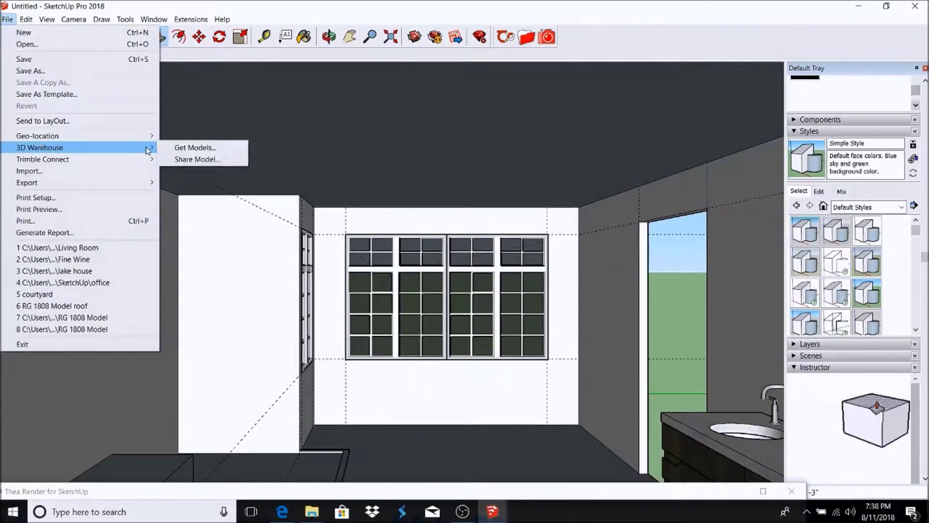
left_click(195, 148)
Find and load a framed door from a 'door with framing' search.
type("door with framing")
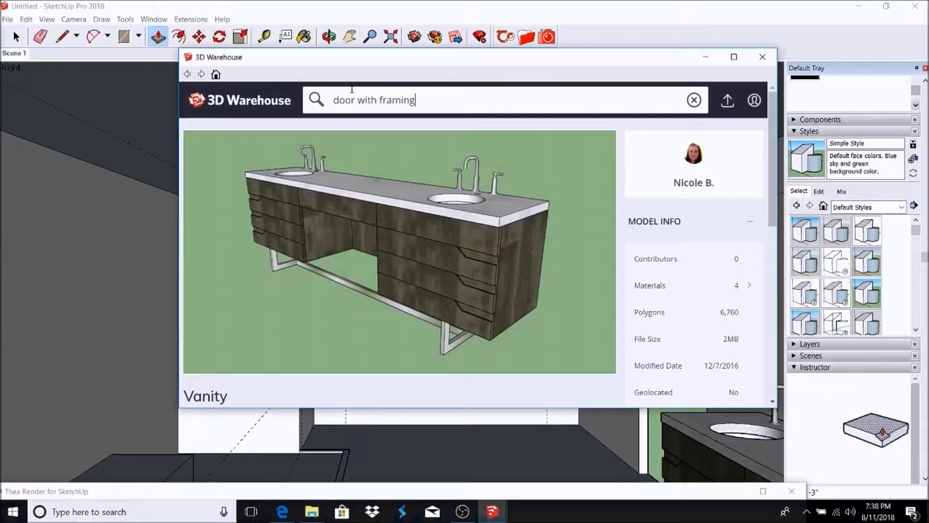
key("Return")
left_click(459, 320)
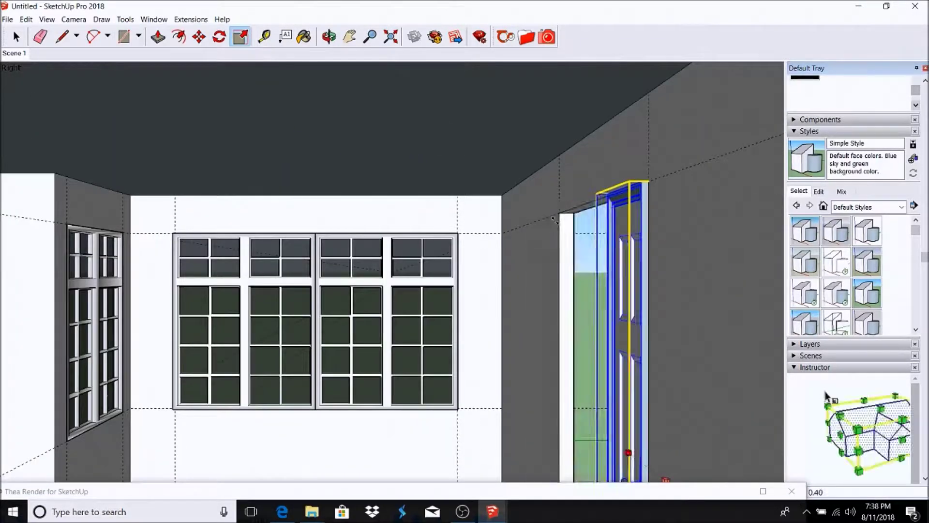
Check the door from the Right standard view, then search 3D Warehouse for 'tub'.
middle_click_drag(626, 448, 570, 272)
left_click(73, 19)
left_click(204, 121)
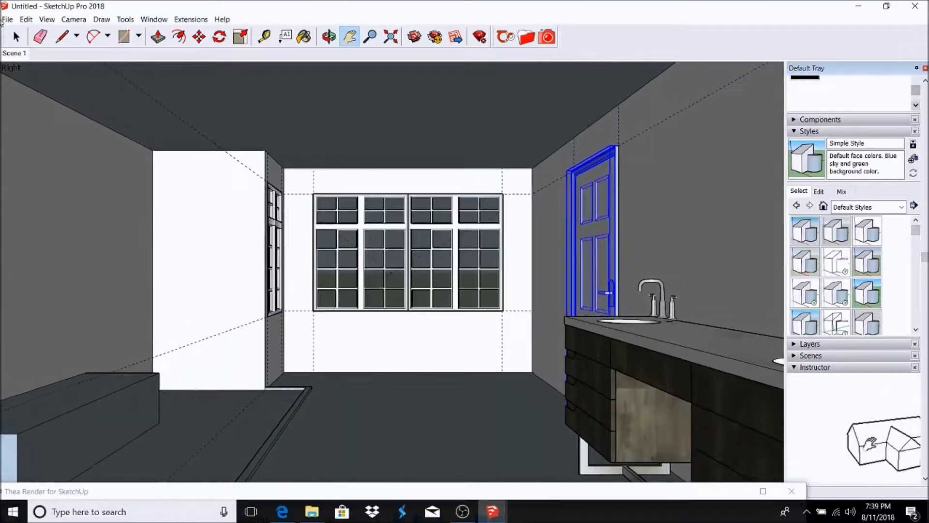
type("tub")
key("Return")
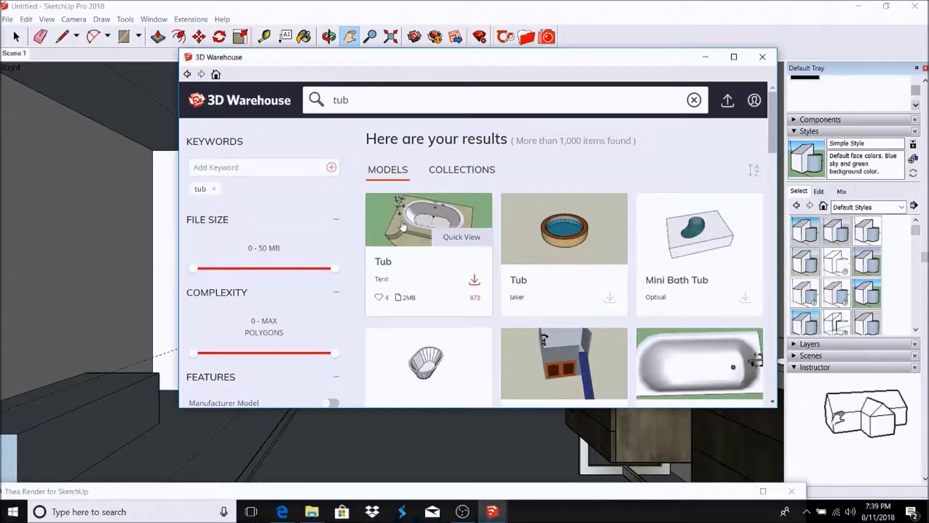
Download a freestanding tub, place it beneath the back-wall windows, and scale it.
left_click(404, 227)
key("Escape")
scroll(588, 246, "down", 5)
scroll(629, 266, "down", 5)
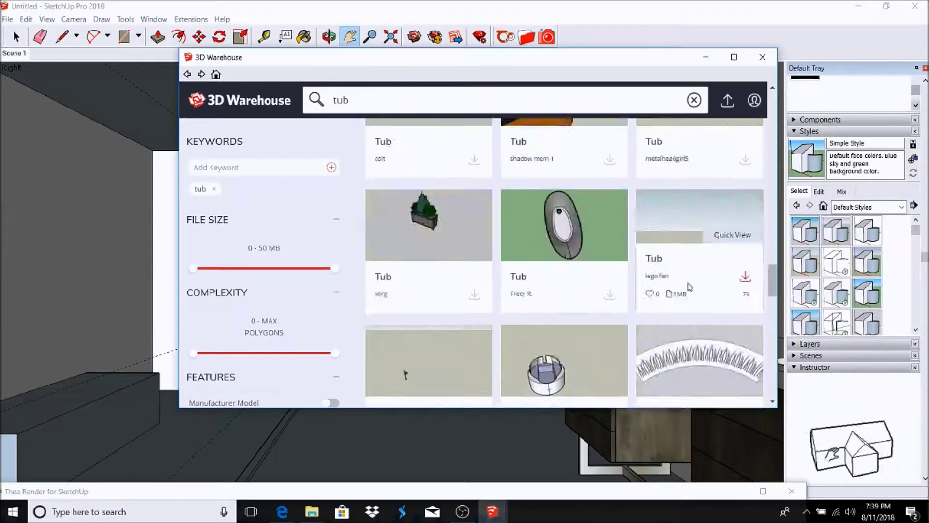
scroll(690, 286, "down", 2)
left_click(566, 228)
scroll(442, 216, "down", 3)
left_click(576, 245)
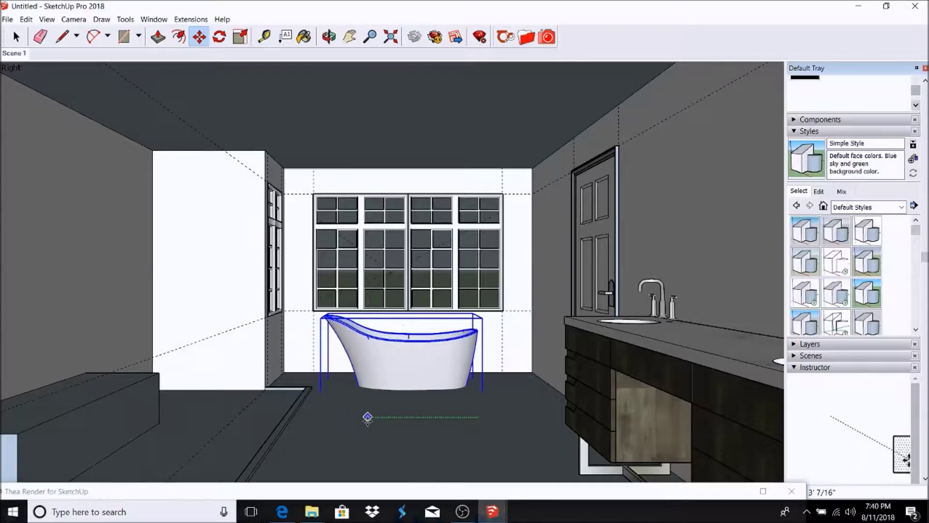
key("s")
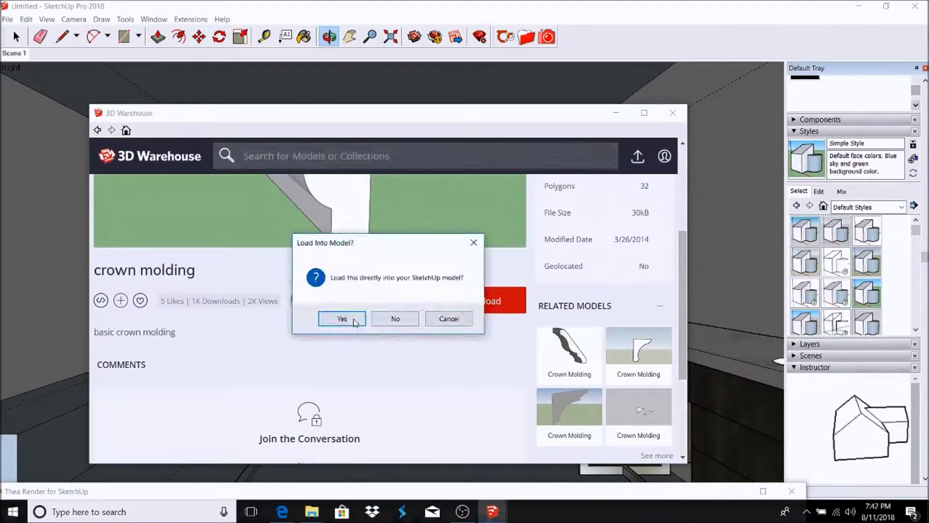
Load the crown molding and scale it to fit where the wall meets the ceiling.
key("Return")
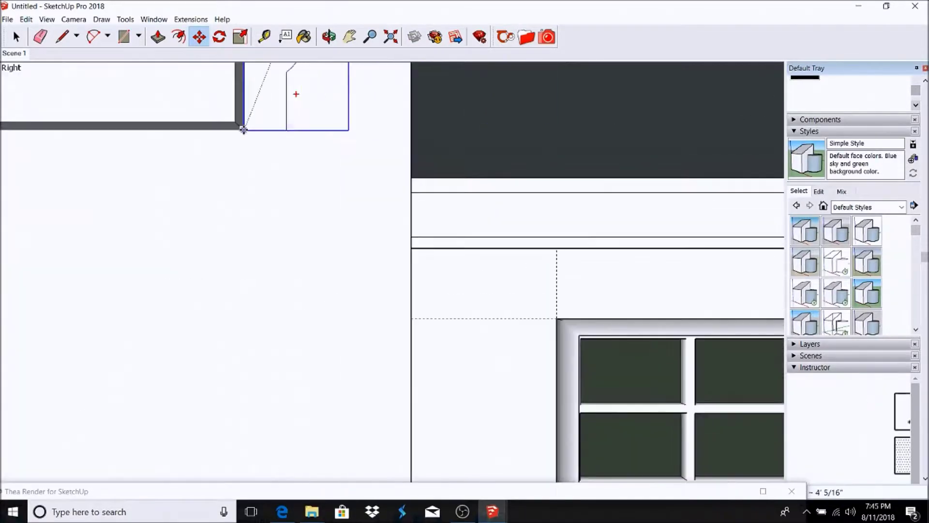
left_click(125, 18)
left_click(145, 94)
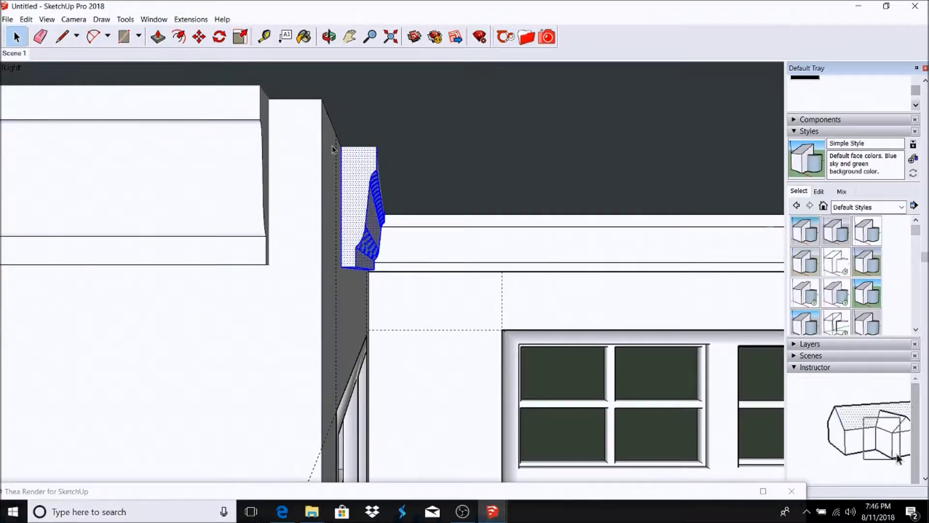
Start a thin rectangle along the floor on the left side of the bathroom.
scroll(269, 103, "down", 2)
scroll(224, 87, "down", 3)
scroll(187, 77, "down", 3)
scroll(460, 232, "down", 5)
key("r")
scroll(460, 232, "up", 5)
left_click(222, 379)
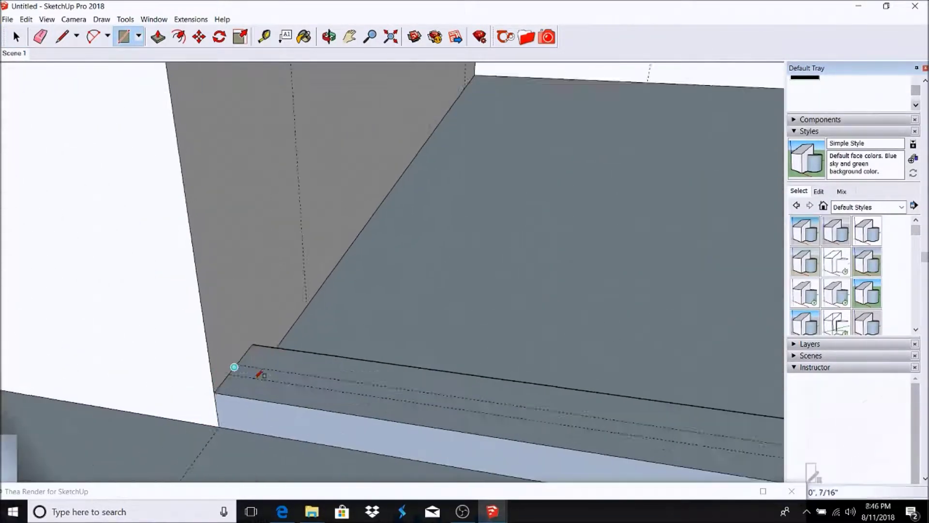
scroll(576, 400, "down", 3)
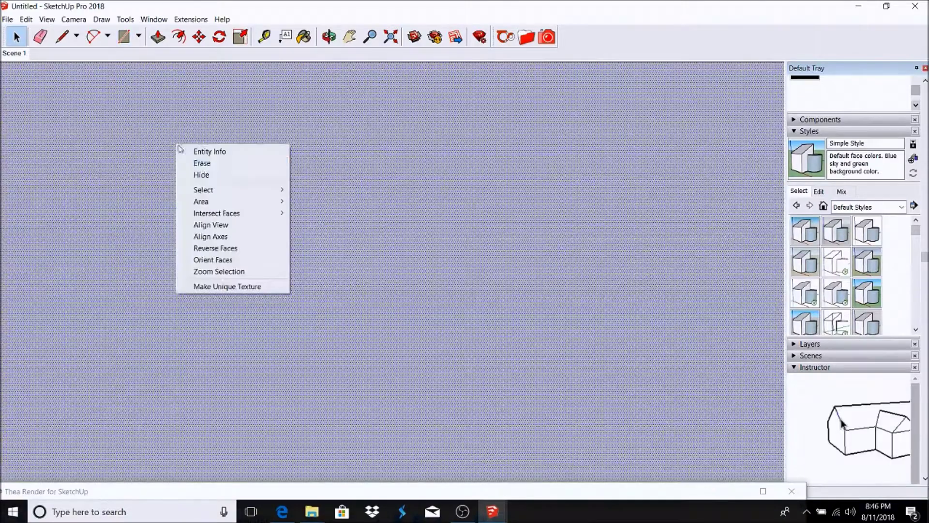
middle_click_drag(525, 322, 498, 395)
scroll(499, 395, "up", 3)
Finish the thin floor strip and push/pull it up to the ceiling as a shower partition.
middle_click_drag(514, 284, 473, 435)
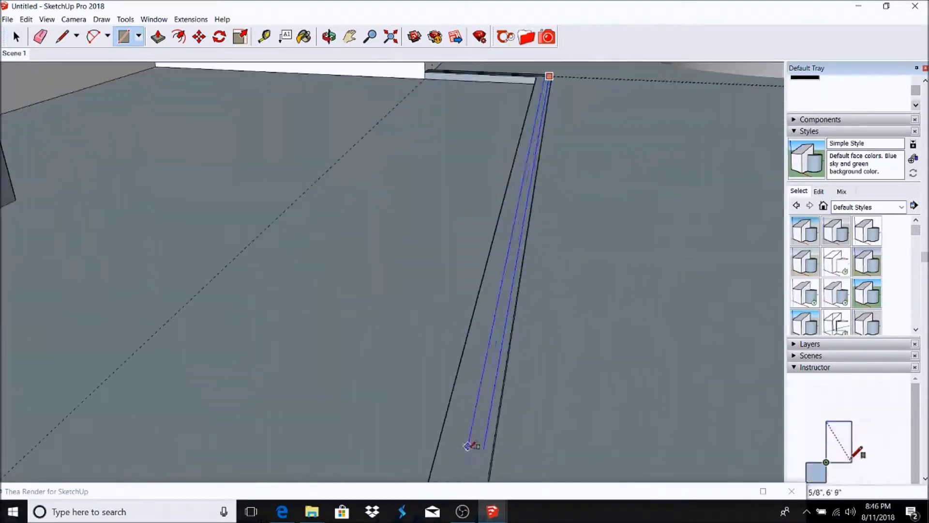
key("p")
left_click(328, 259)
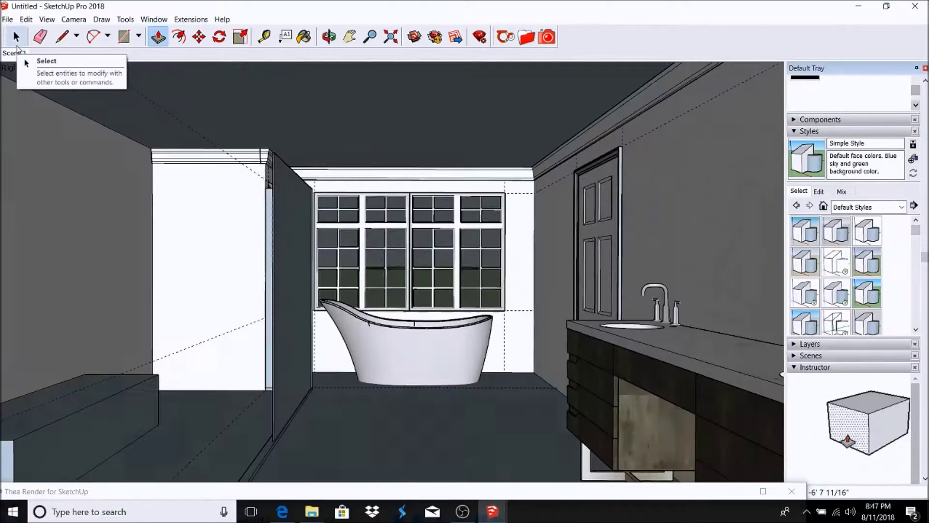
left_click(349, 36)
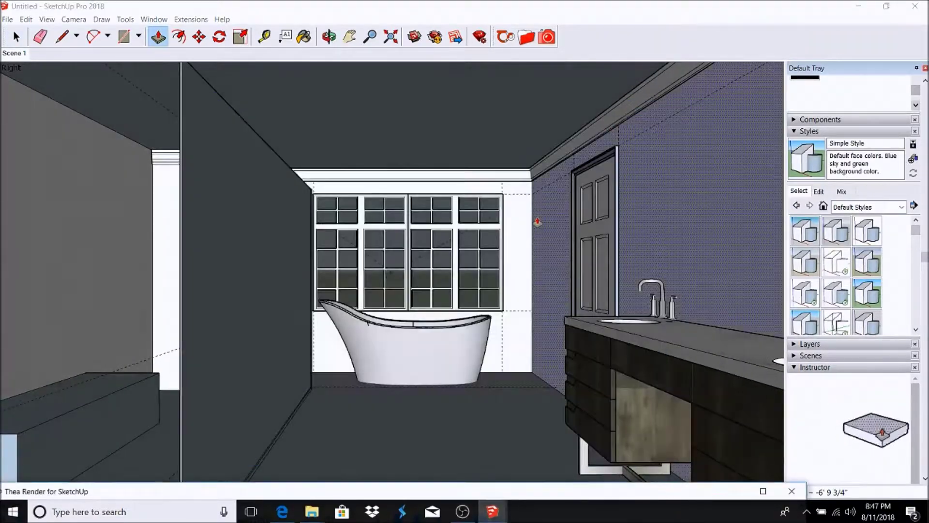
left_click_drag(368, 233, 335, 191)
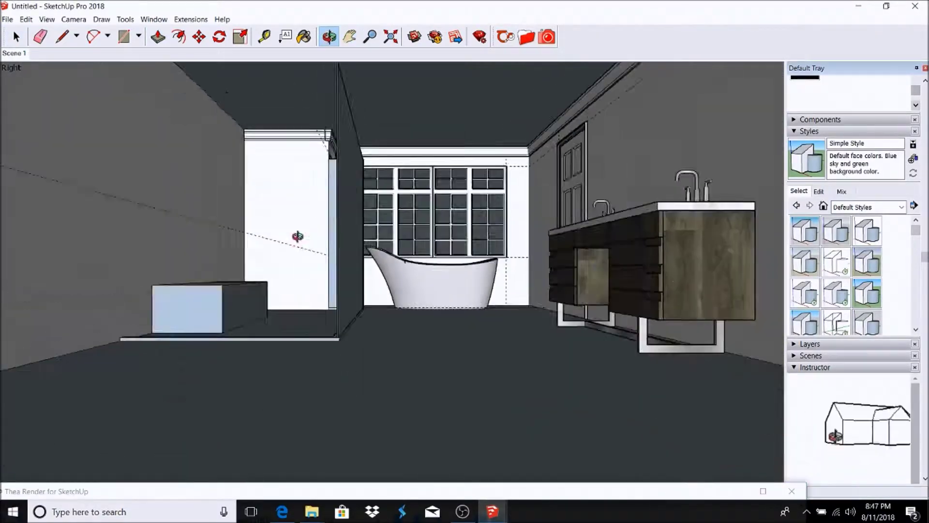
key("r")
key("p")
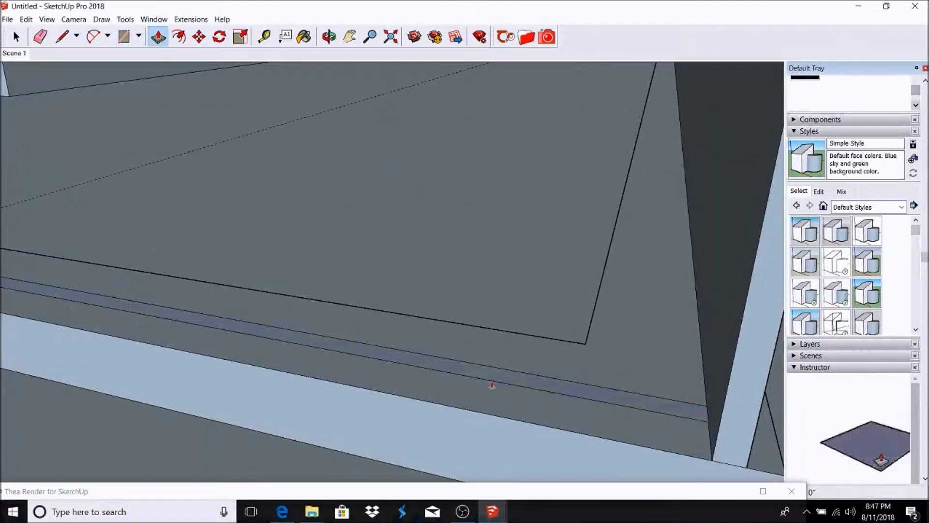
scroll(390, 307, "up", 1)
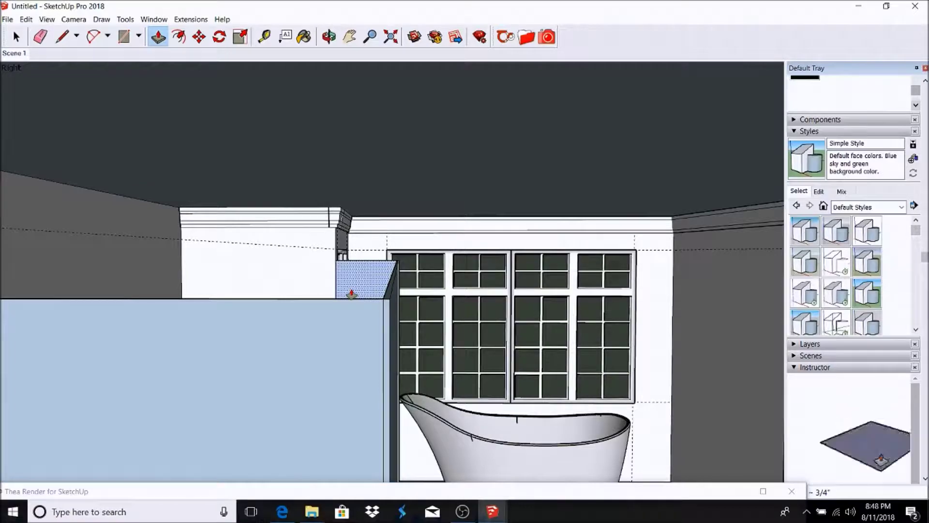
scroll(351, 294, "down", 5)
key("h")
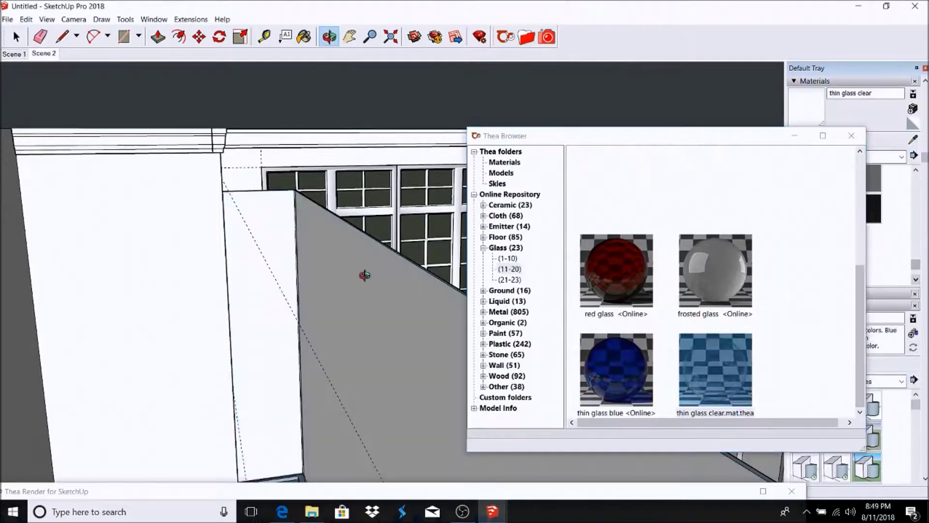
Paint the shower partition with the Thea thin glass clear material from Scene 2.
key("b")
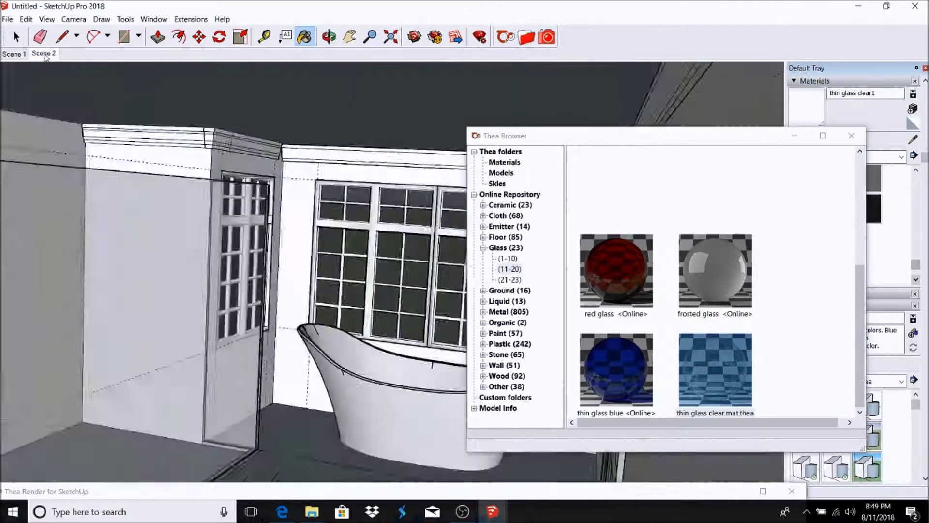
left_click(264, 36)
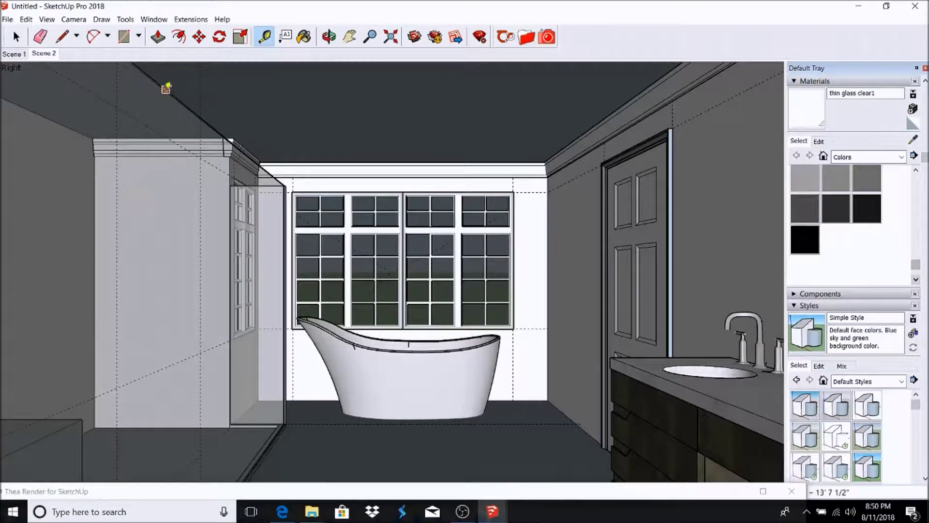
middle_click_drag(146, 116, 135, 265)
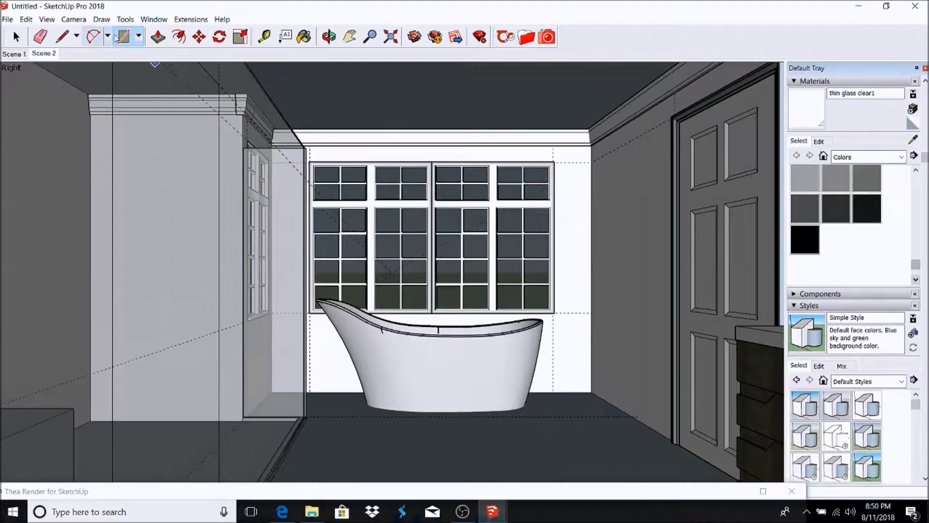
key("p")
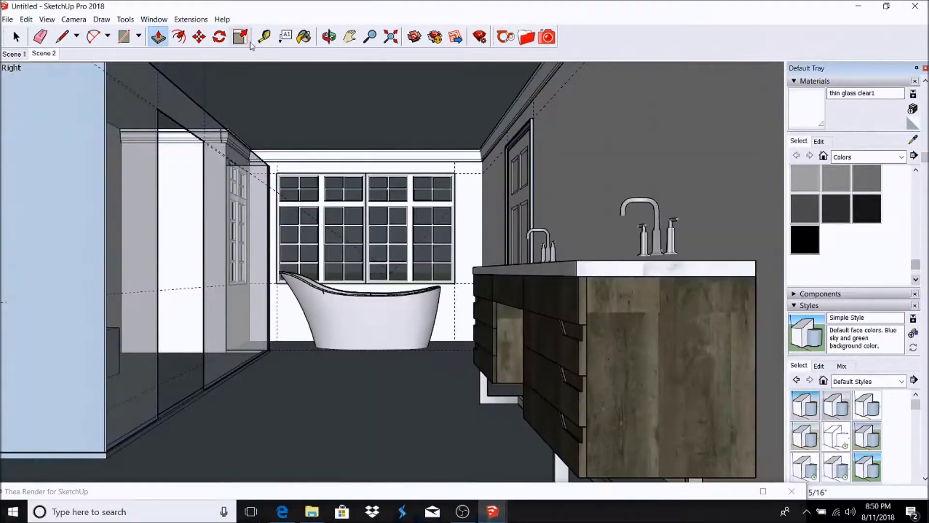
Start a new line on the bathroom floor.
left_click(265, 37)
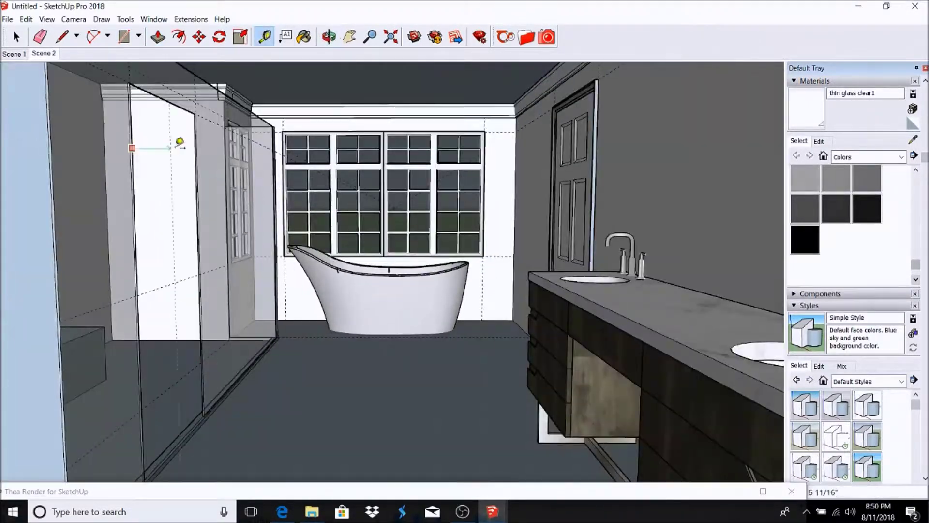
left_click(62, 37)
left_click(301, 415)
scroll(601, 414, "up", 2)
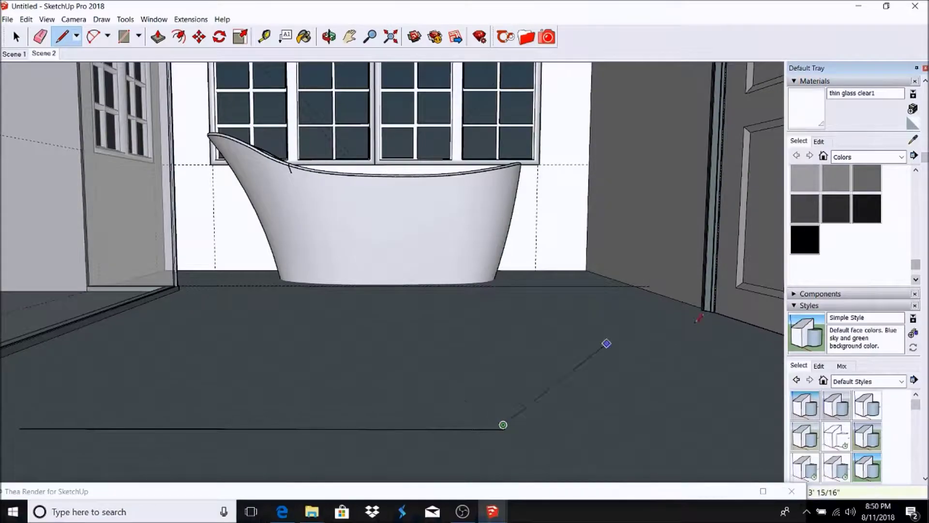
Finish the line on the bathroom floor and adjust it through its context menu.
scroll(505, 416, "up", 2)
left_click(178, 424)
scroll(165, 407, "down", 2)
key("space")
right_click(568, 421)
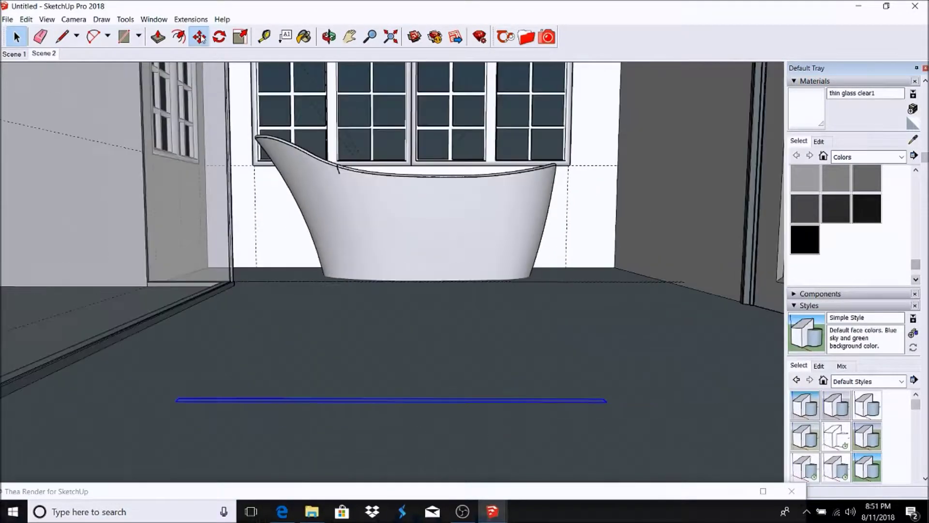
right_click(266, 400)
left_click(307, 381)
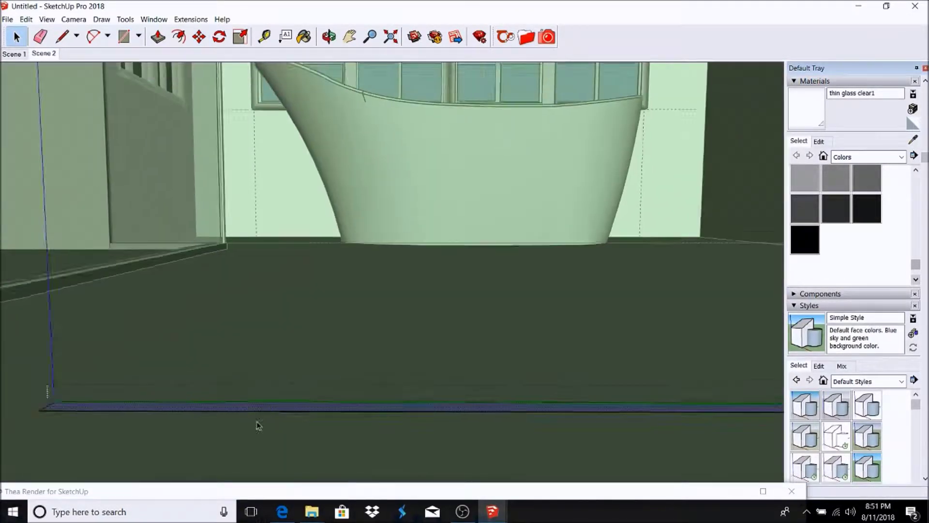
key("p")
scroll(271, 428, "down", 5)
mouse_move(294, 246)
middle_mouse_down()
mouse_move(472, 246)
mouse_move(460, 180)
middle_mouse_up()
Draw a rectangle on the wall and a small rectangle near the wall corner.
key("r")
left_click(493, 182)
left_click(421, 278)
key("p")
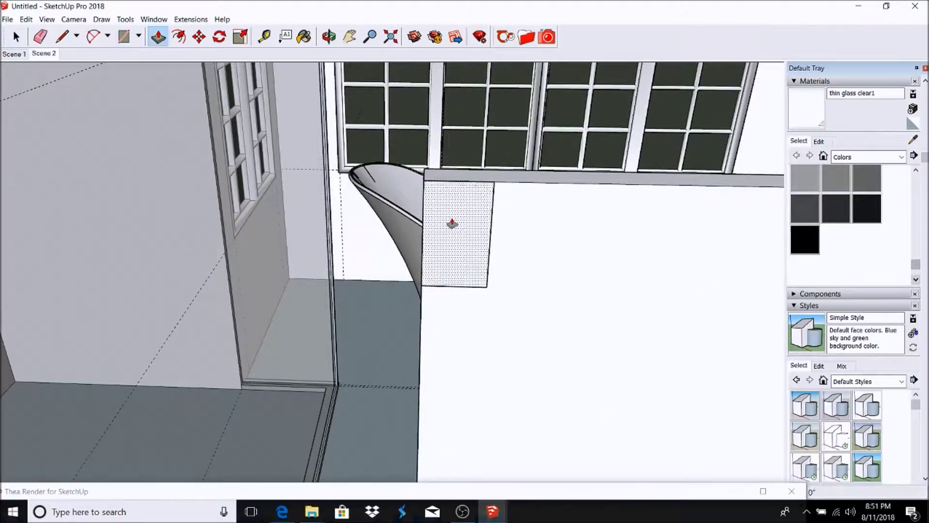
scroll(311, 368, "up", 5)
key("r")
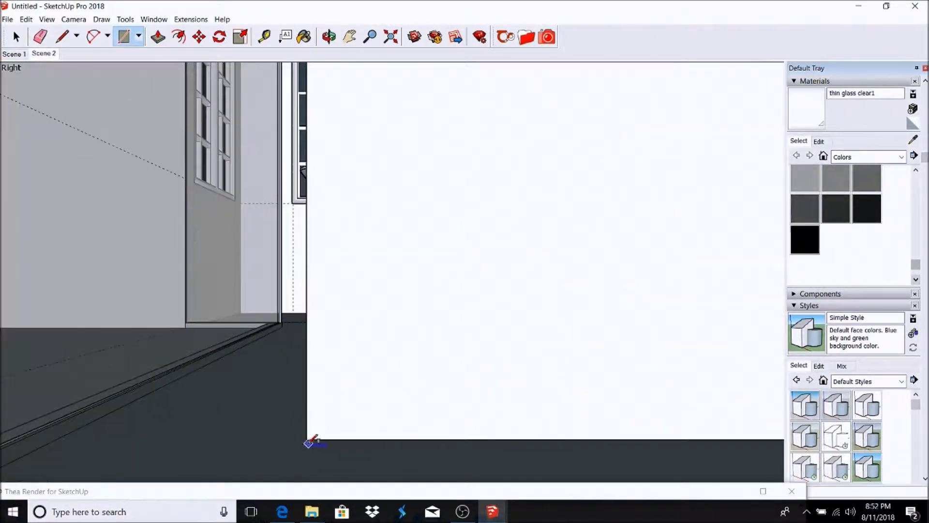
scroll(289, 444, "down", 1)
left_click(284, 448)
left_click(346, 348)
key("p")
mouse_move(328, 397)
middle_mouse_down()
mouse_move(391, 221)
mouse_move(496, 353)
middle_mouse_up()
Make the white shower panel a group and move it beside the glass wall.
key("space")
right_click(415, 213)
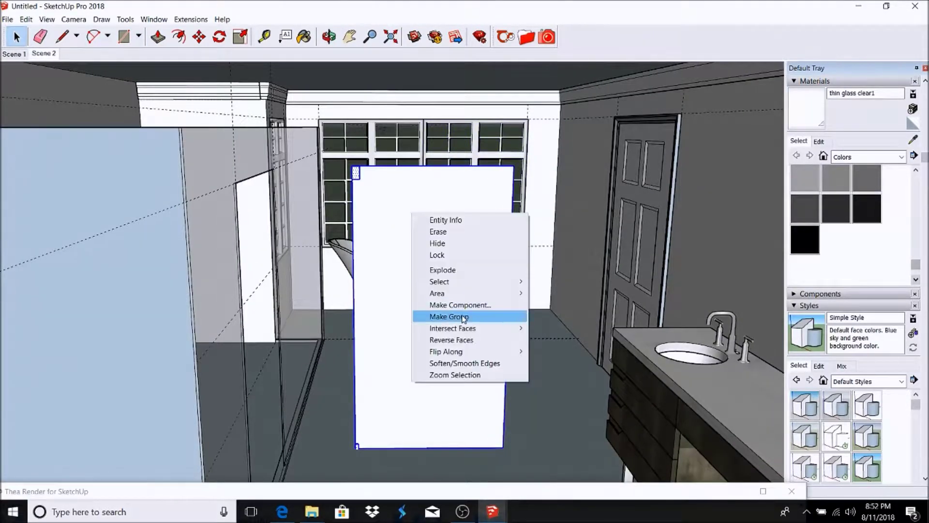
left_click(466, 318)
key("m")
scroll(328, 228, "up", 3)
scroll(328, 229, "up", 3)
scroll(329, 228, "down", 3)
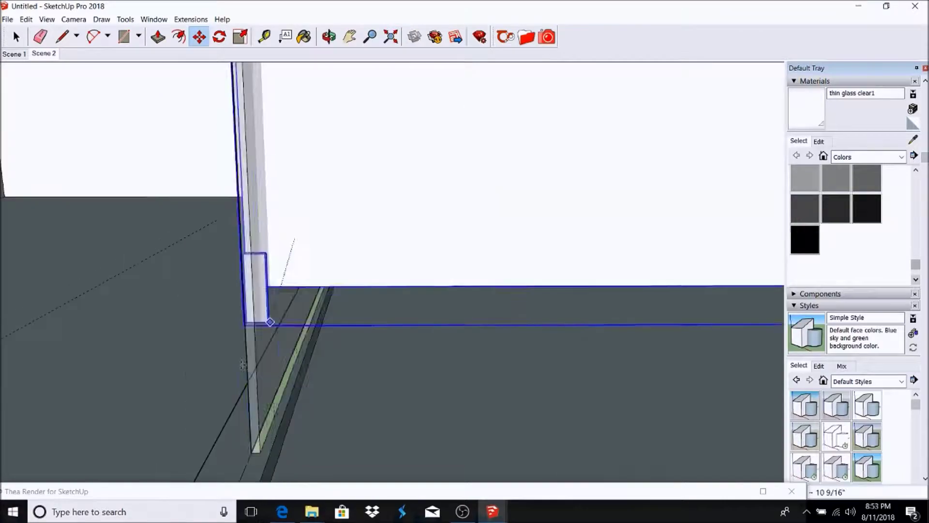
scroll(290, 339, "up", 2)
scroll(291, 338, "down", 4)
Rotate the panel 45° and scale it to stand as the shower door.
key("q")
scroll(267, 393, "up", 4)
scroll(268, 393, "down", 3)
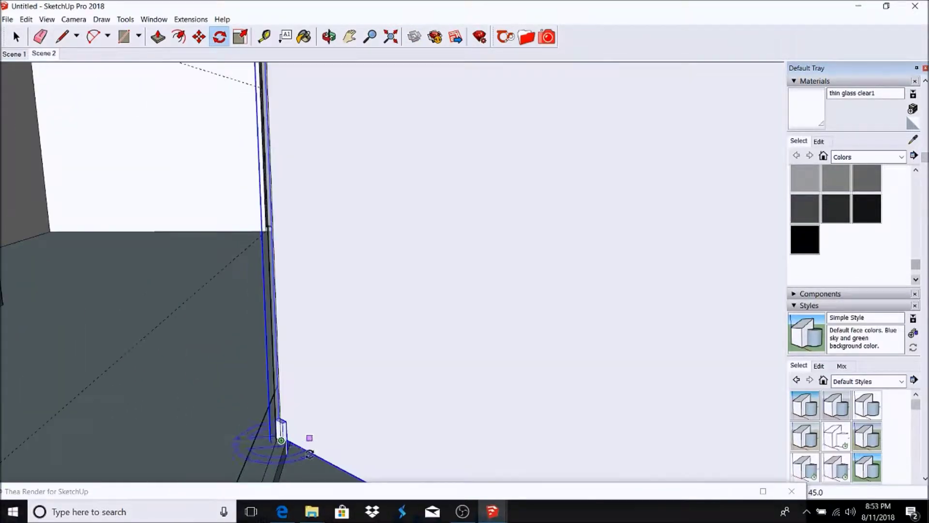
scroll(146, 233, "down", 5)
key("h")
scroll(308, 169, "up", 2)
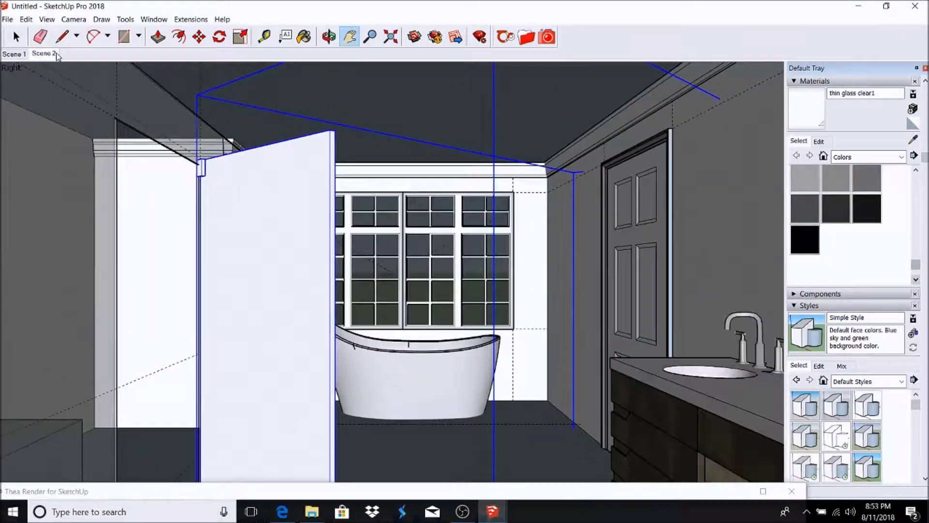
key("s")
scroll(629, 330, "down", 2)
key("h")
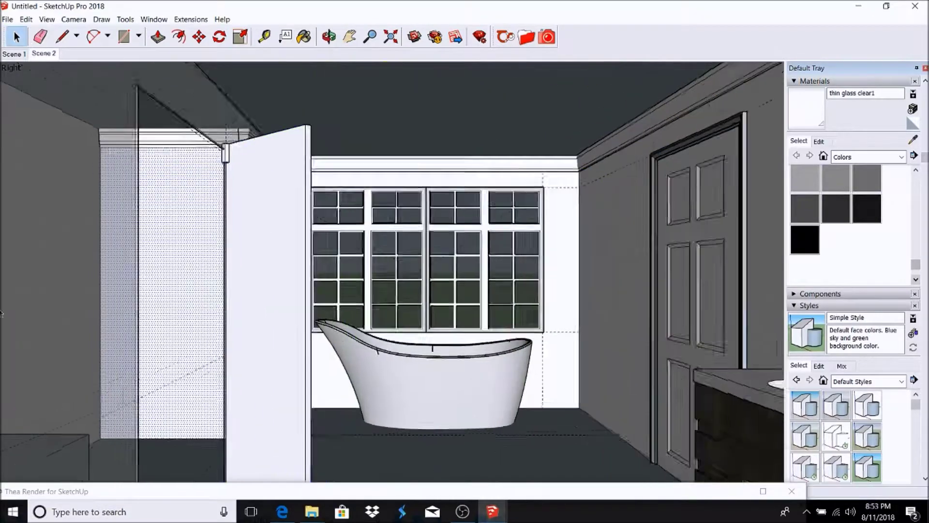
scroll(346, 268, "up", 5)
left_click_drag(346, 268, 260, 269)
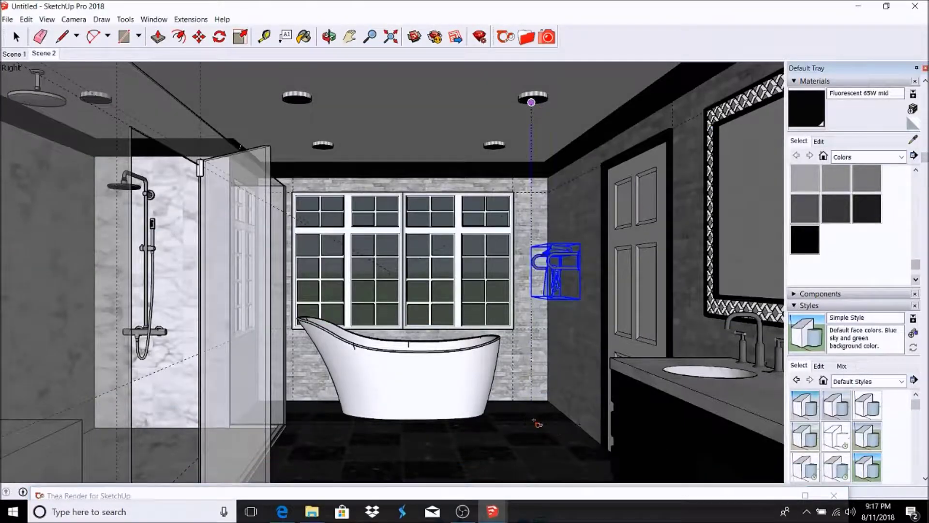
Lower the Thea IES light multiplier to 50.1.
double_click(290, 495)
left_click_drag(201, 180, 179, 180)
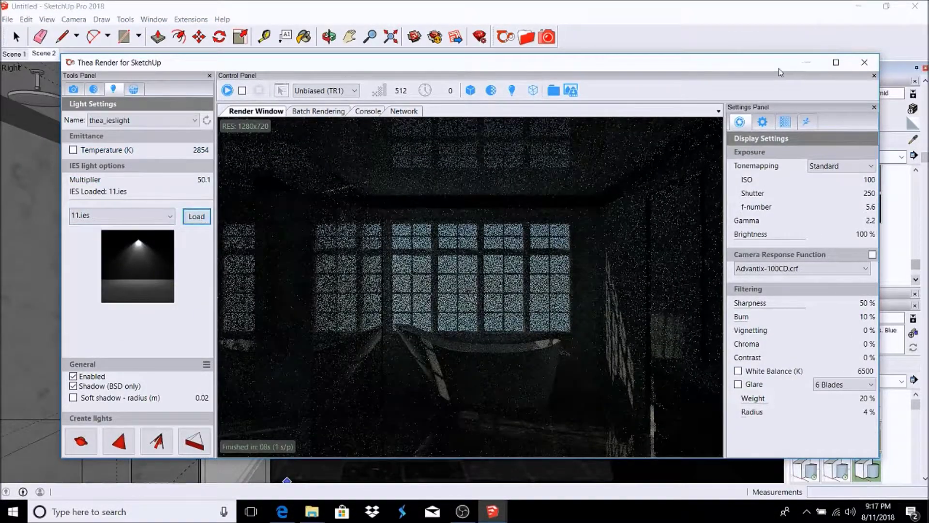
left_click(807, 62)
Move the ceiling IES light above the centre of the bathtub window.
left_click(538, 134)
key("m")
left_click_drag(460, 95, 364, 163)
left_click(25, 19)
left_click(364, 163)
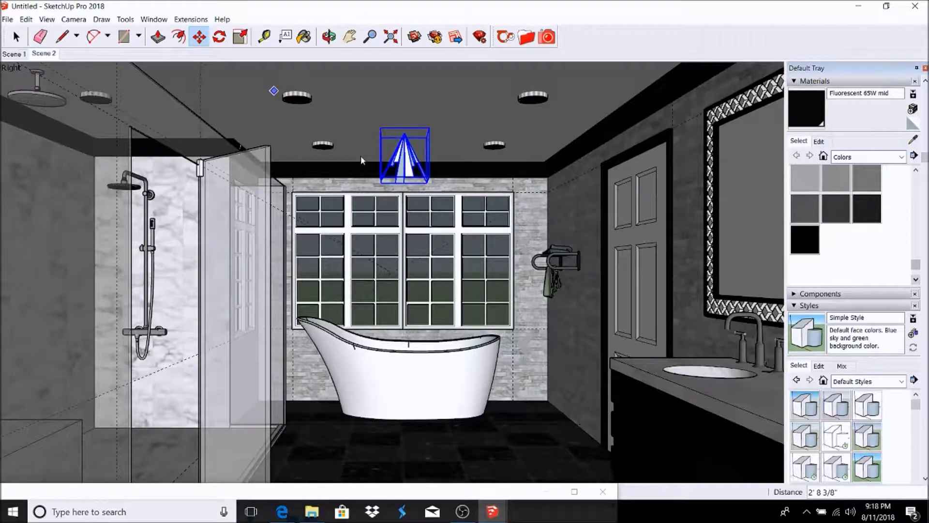
Copy and paste the ceiling IES light, then cancel placing the pasted copy.
left_click(16, 37)
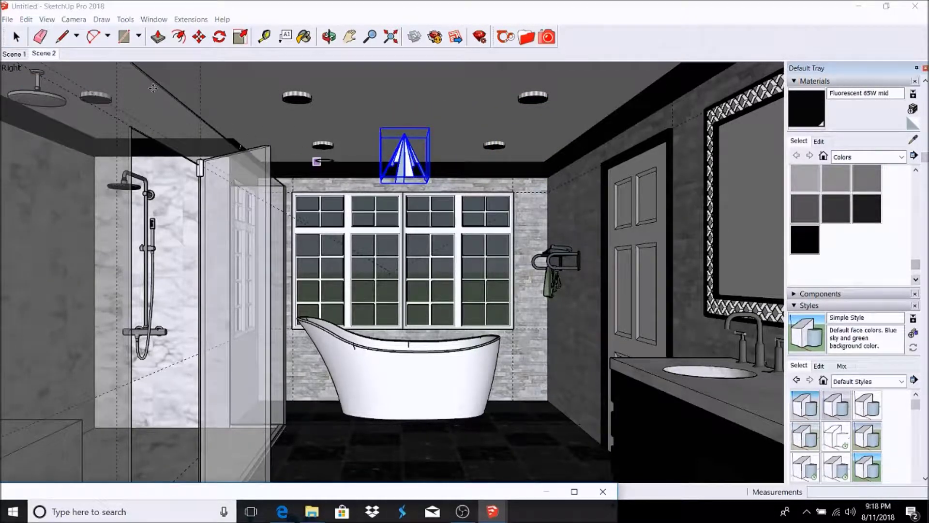
left_click(26, 19)
left_click(39, 65)
left_click(25, 19)
left_click(39, 76)
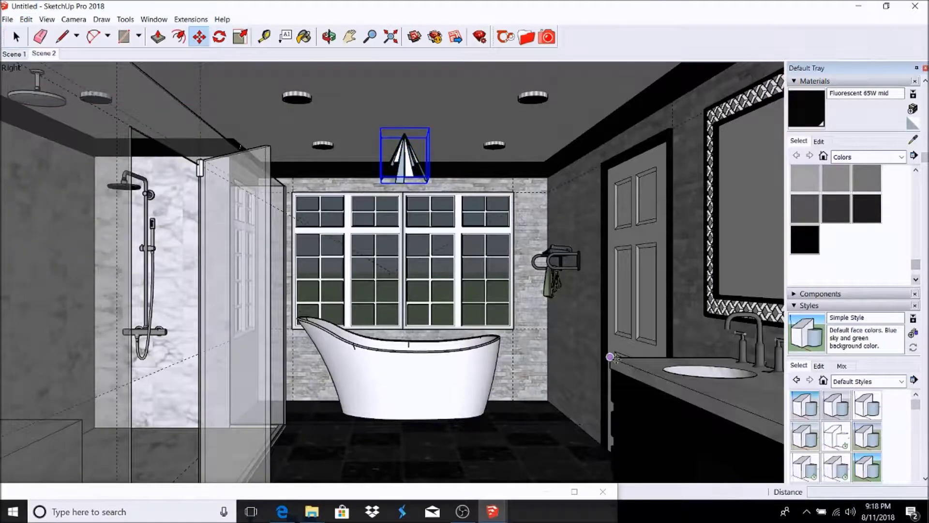
key("Escape")
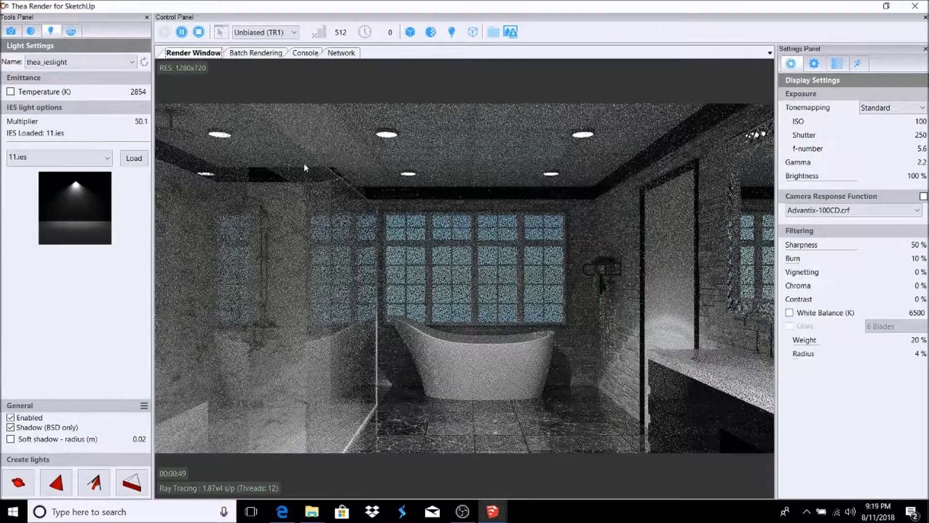
Shrink the Thea window aside and shift the pyramid IES light slightly left.
left_click_drag(474, 6, 429, 494)
left_click(436, 76)
left_click(415, 165)
key("m")
left_click_drag(415, 165, 373, 165)
Return to the Scene 2 view and bring back the finished Thea render.
left_click(43, 54)
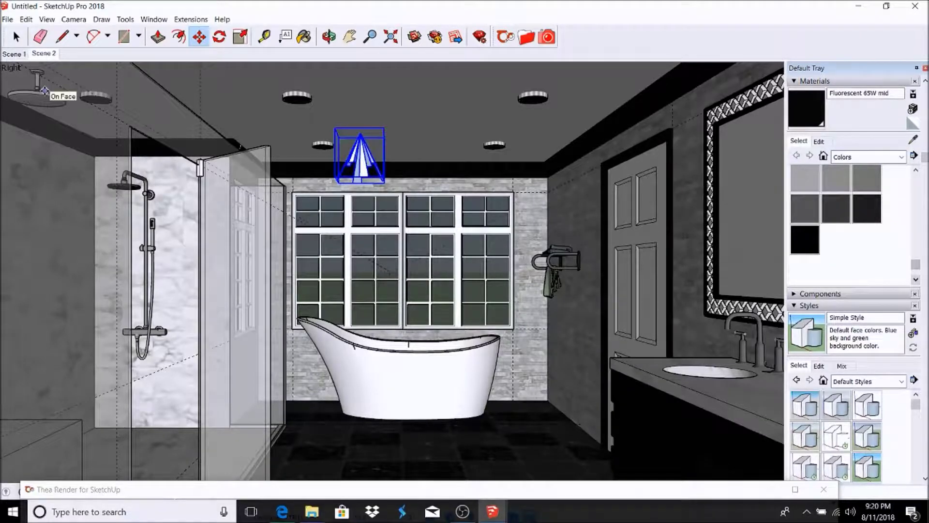
key("space")
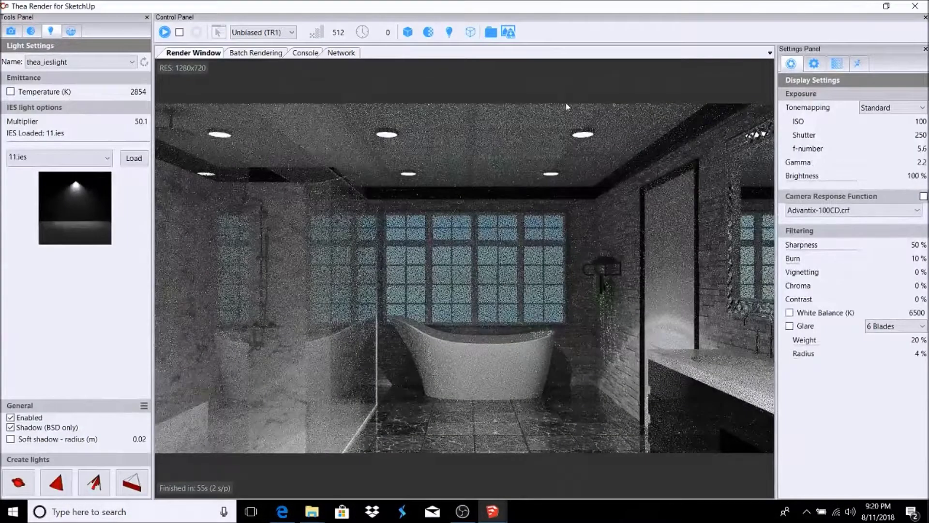
double_click(571, 10)
Search 3D Warehouse for 'background' and download the BACKGROUND mountain panorama model.
left_click(863, 97)
left_click(7, 19)
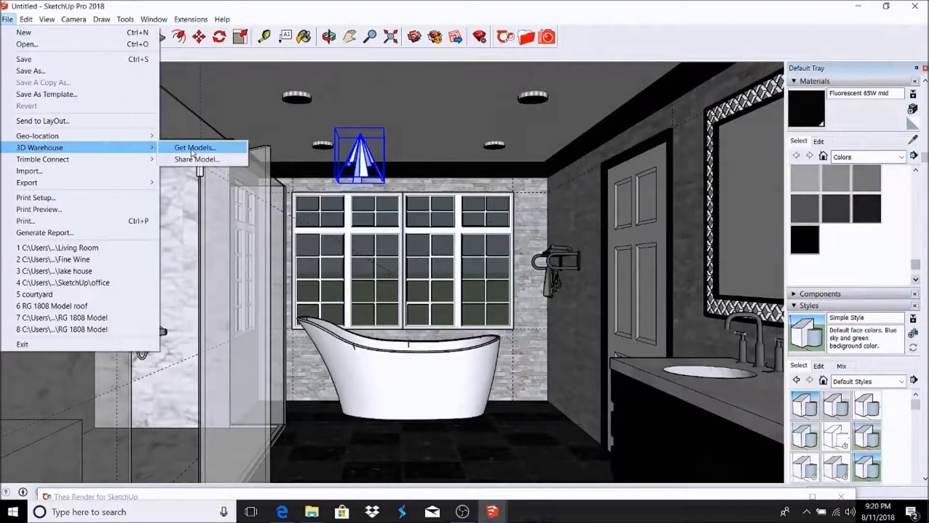
left_click(213, 145)
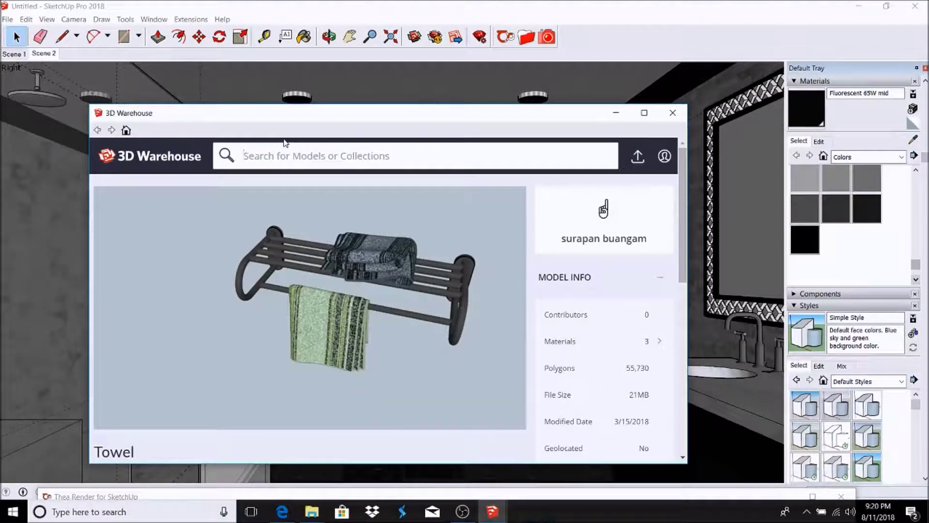
left_click(285, 144)
type("background")
key("Return")
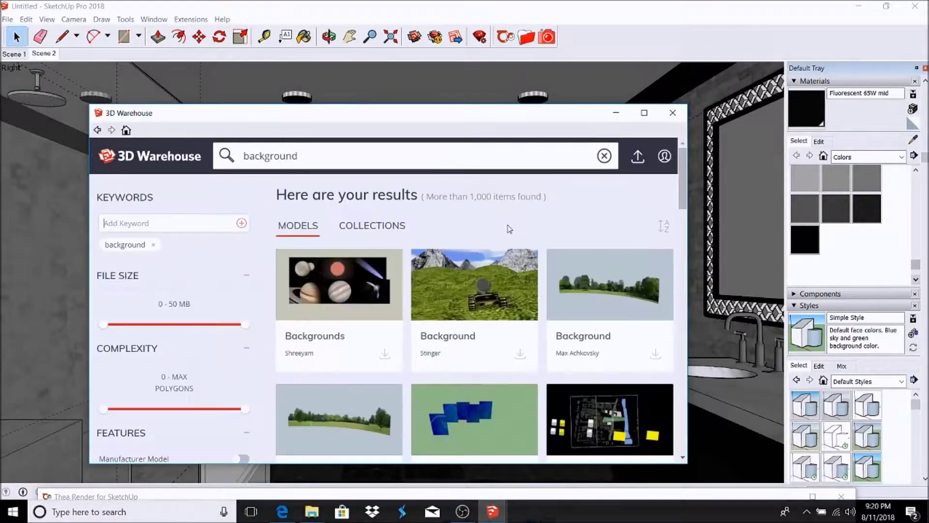
scroll(496, 248, "down", 3)
left_click(358, 354)
scroll(359, 291, "down", 3)
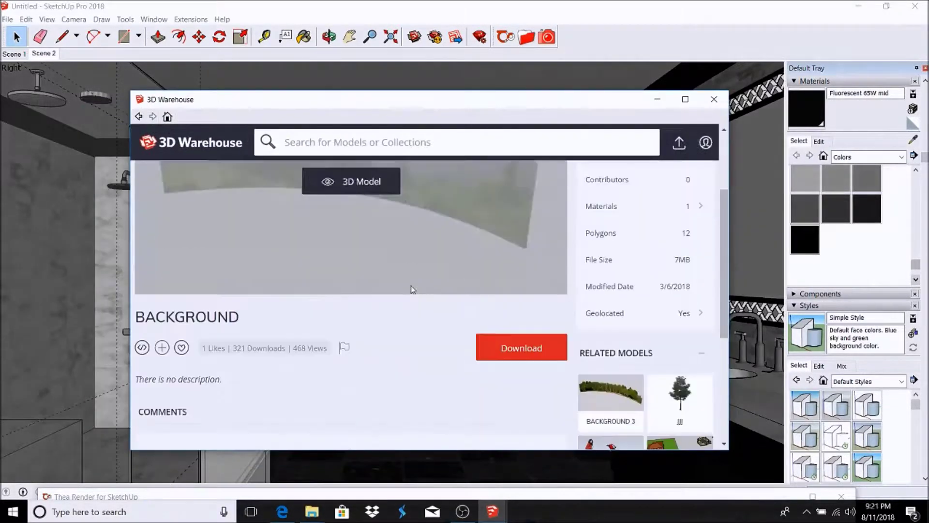
left_click(521, 348)
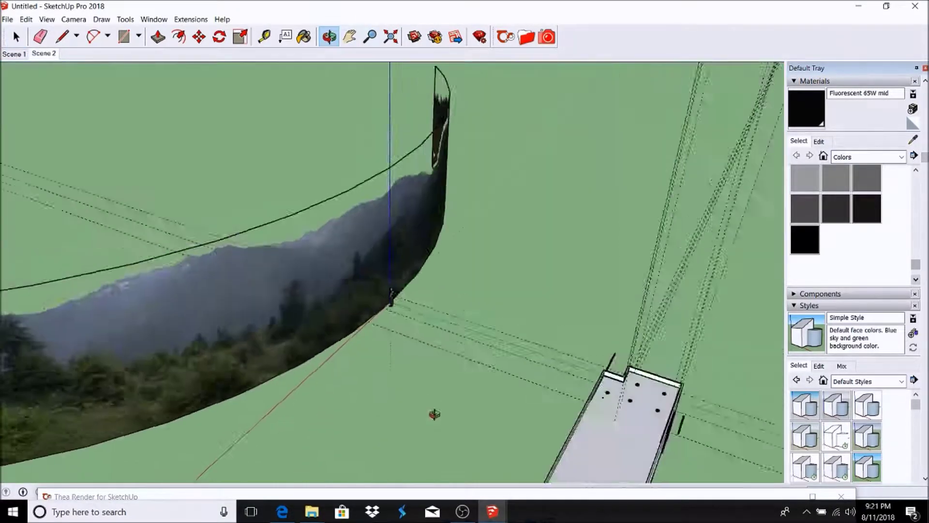
Stand the mountain panorama upright and place it outside the windows behind the bathtub.
middle_click_drag(454, 433, 436, 416)
left_click(16, 37)
left_click(314, 339)
key("q")
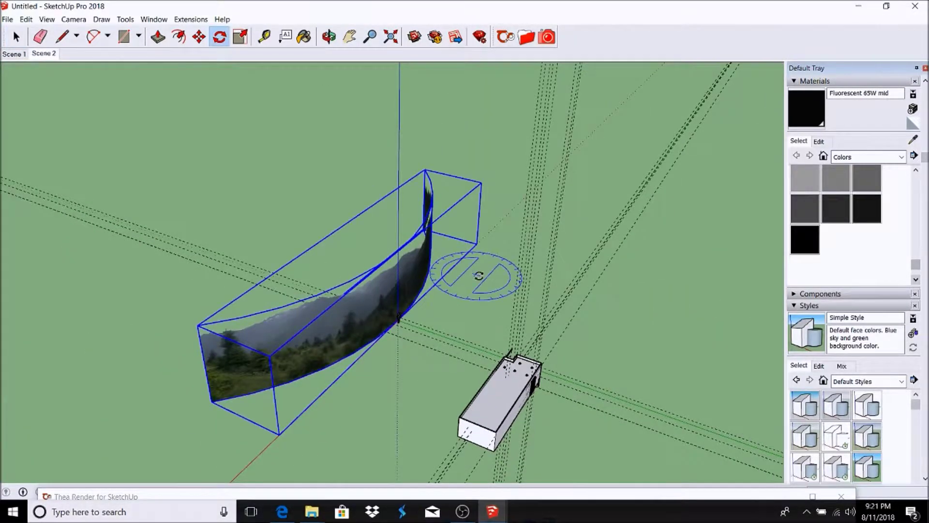
left_click(400, 318)
key("m")
left_click(615, 335)
left_click(278, 179)
left_click(49, 54)
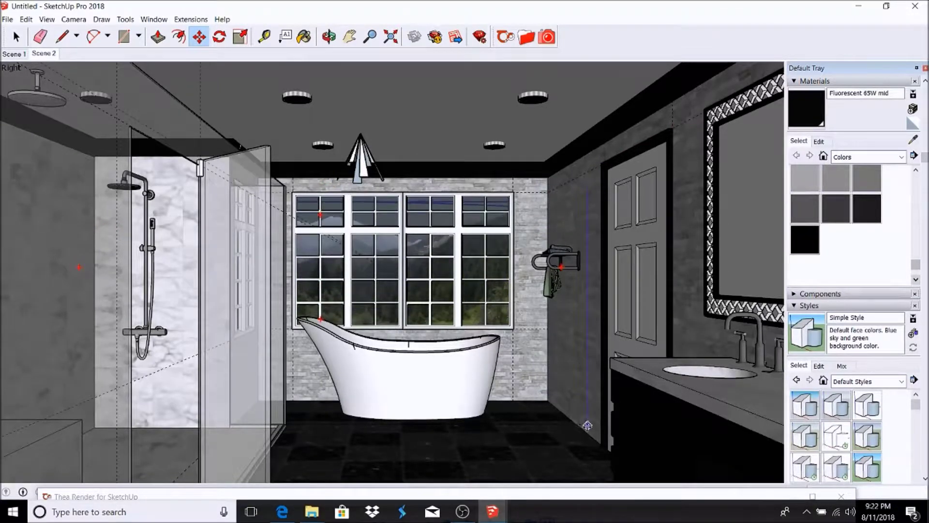
Expand the Thea Render window to full screen for the new render.
key("h")
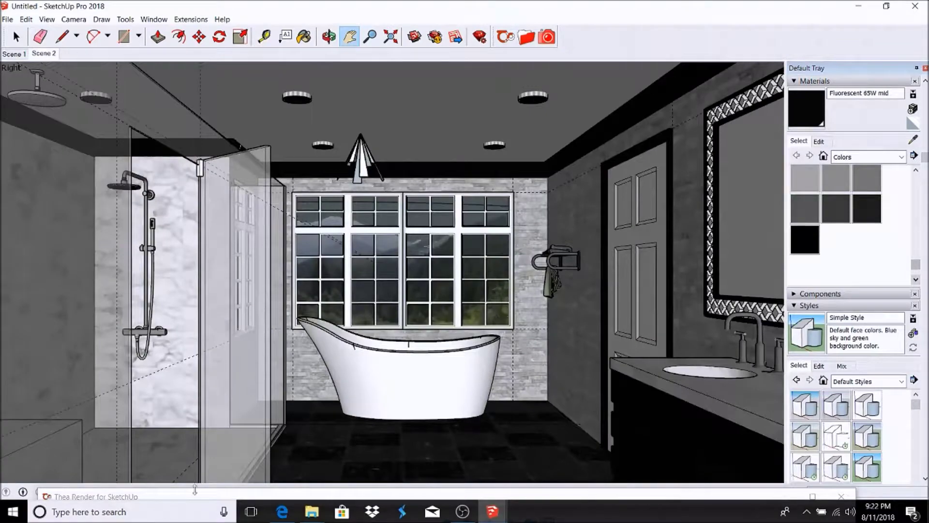
left_click_drag(195, 489, 155, 1)
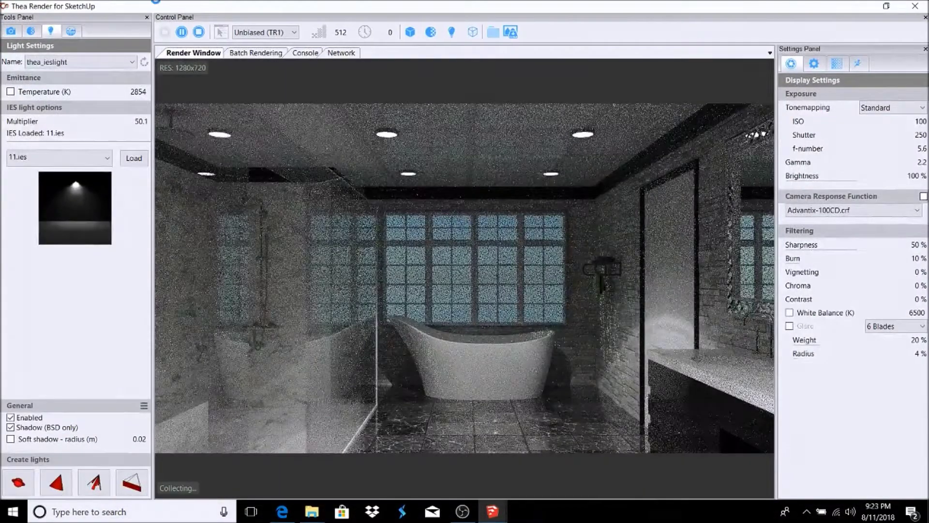